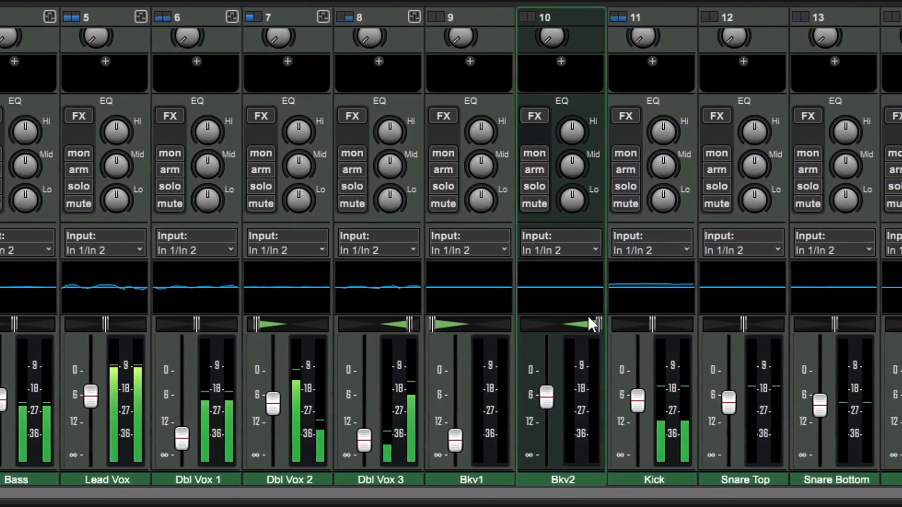
left_click_drag(588, 319, 94, 359)
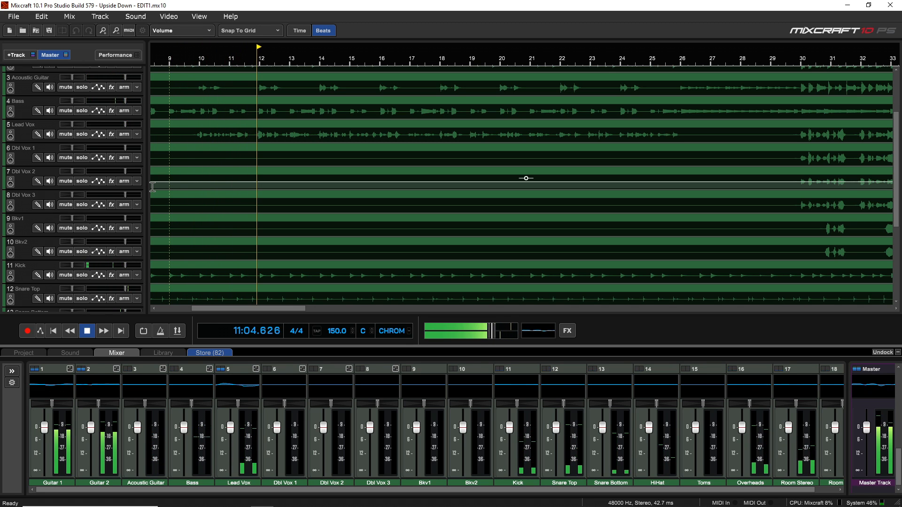
- Stop playback and solo the Kick track so it can be balanced on its own
key("space")
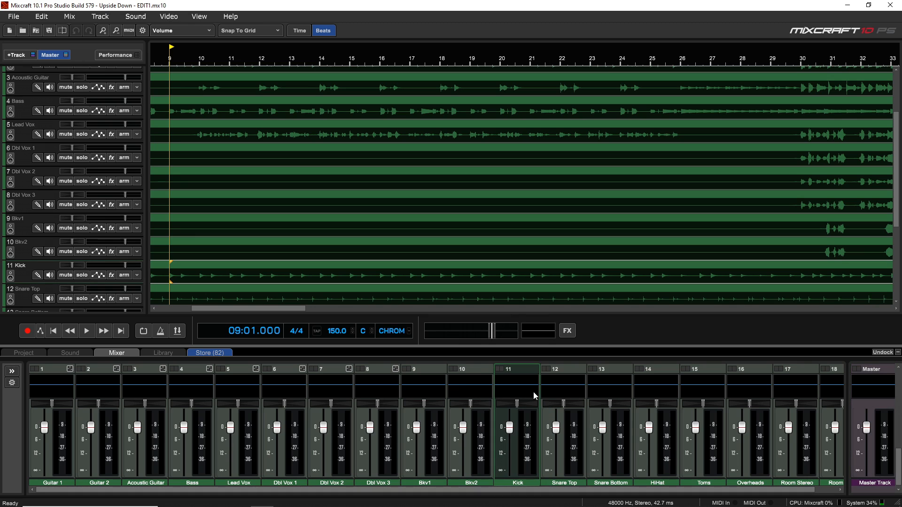
scroll(534, 391, "up", 3)
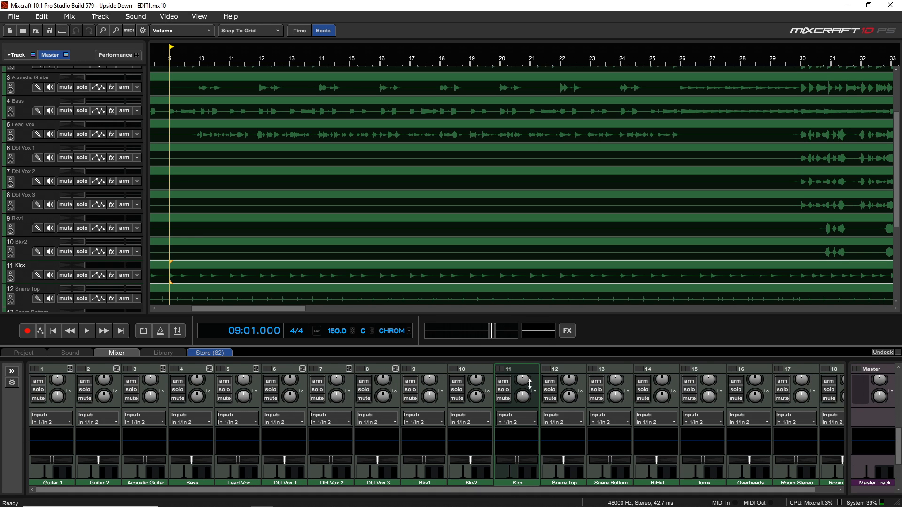
scroll(531, 383, "up", 3)
left_click(503, 417)
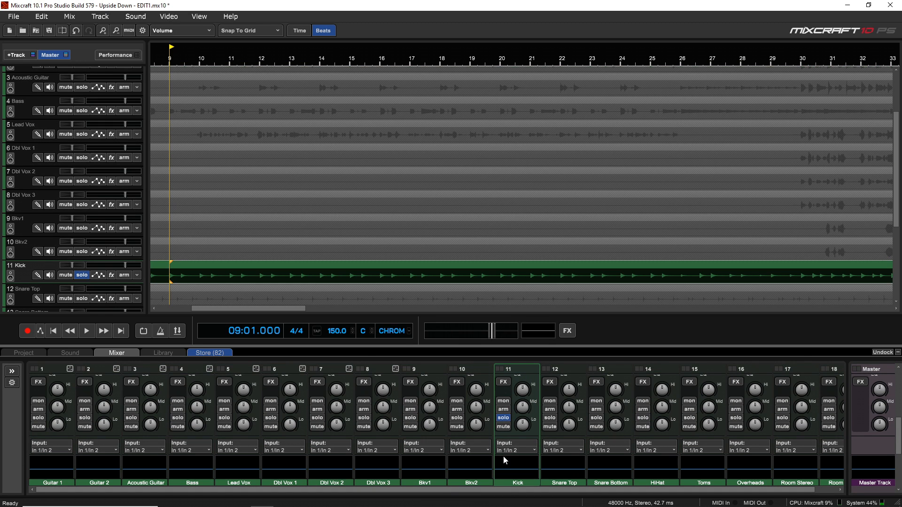
- Lower the Kick track's volume fader to about -7 dB while the song plays
scroll(504, 455, "down", 5)
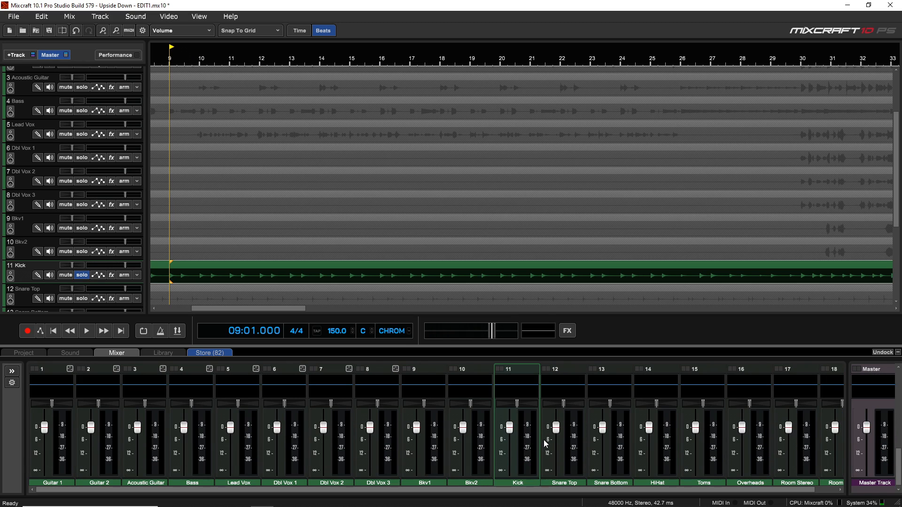
key("space")
key("space")
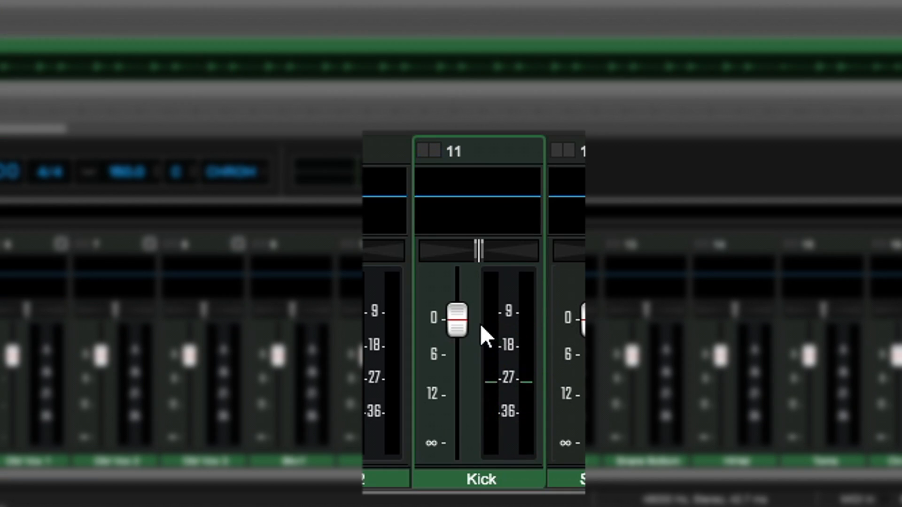
left_click_drag(457, 326, 456, 362)
key("space")
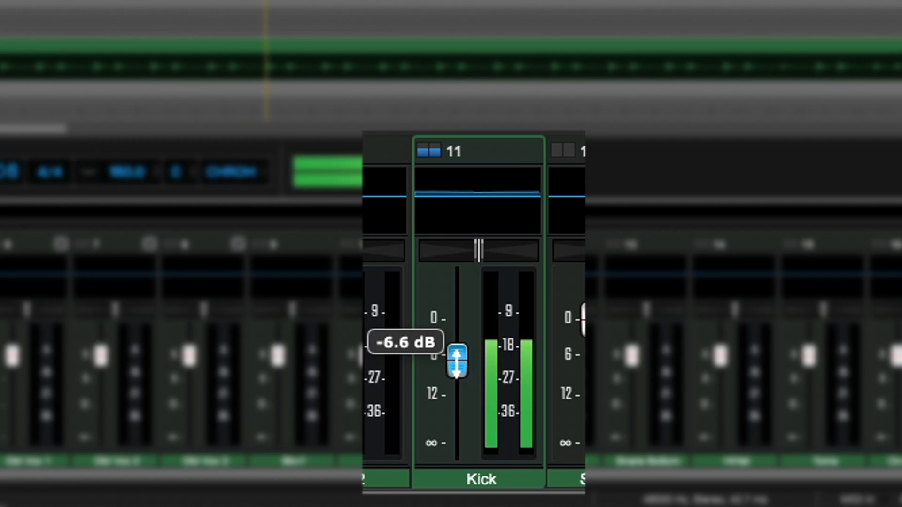
left_click_drag(456, 362, 457, 364)
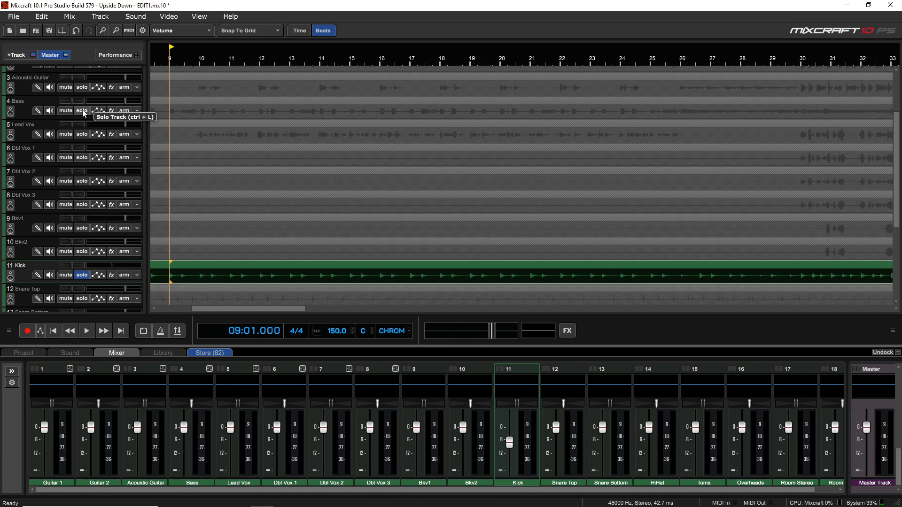
- Solo the Bass track alongside the Kick and lower its volume to about -6.4 dB during playback
left_click(82, 112)
key("space")
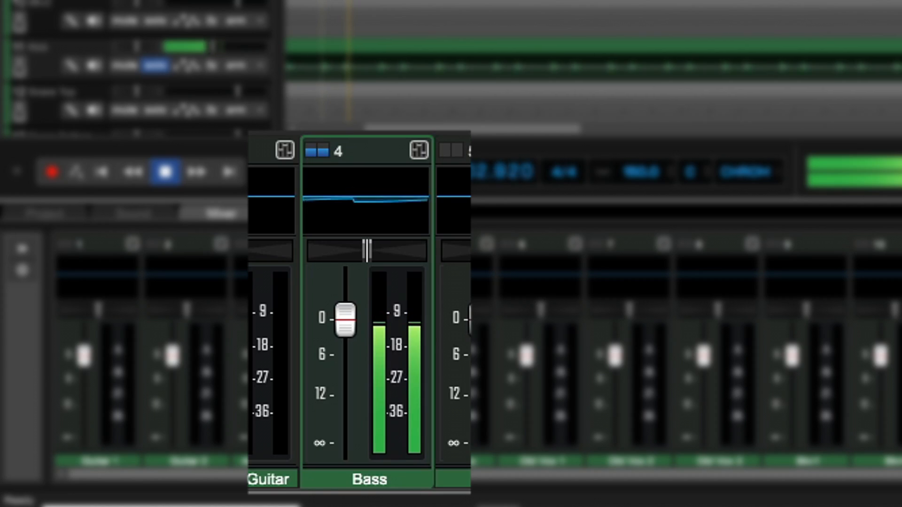
left_click_drag(352, 331, 345, 379)
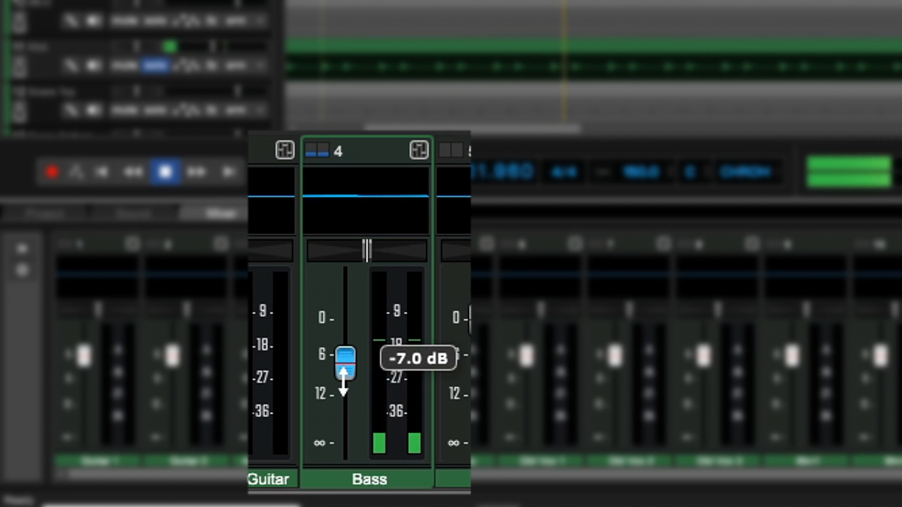
left_click_drag(343, 381, 344, 377)
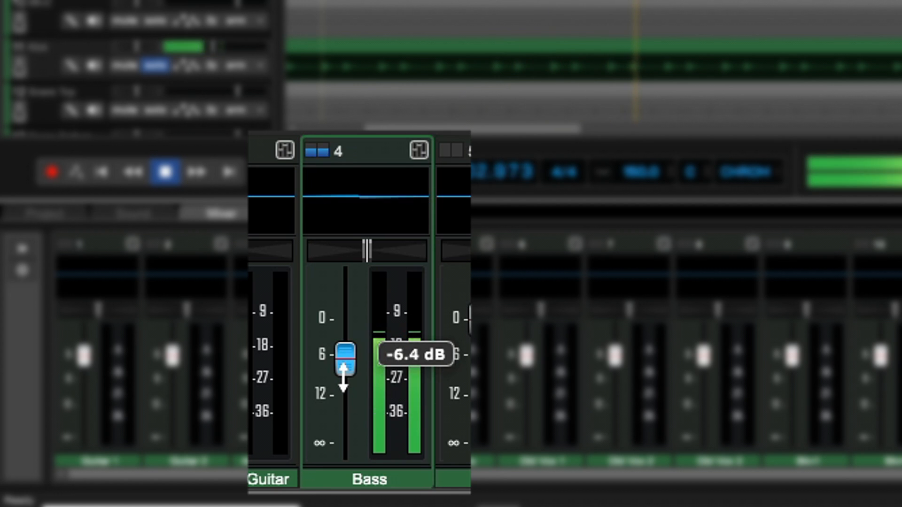
key("space")
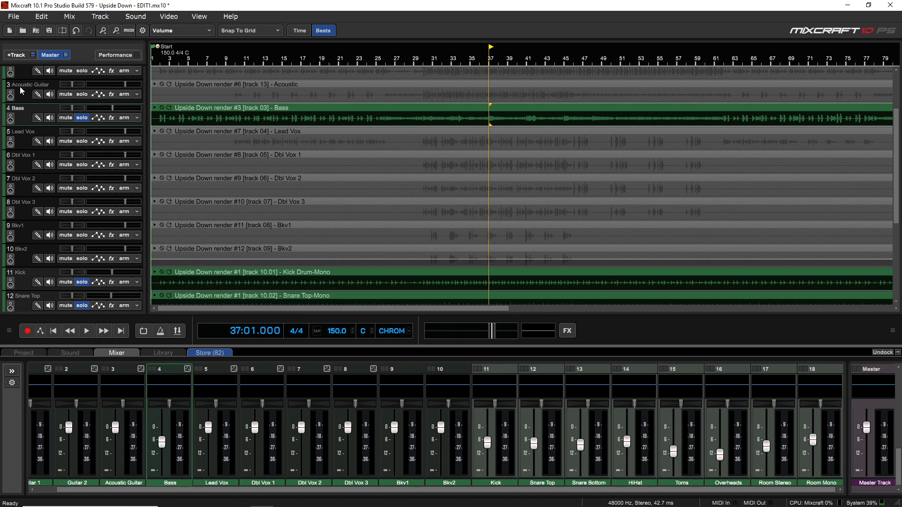
- Pan Guitar 1 well to the left and Guitar 2 equally far to the right
scroll(19, 87, "up", 3)
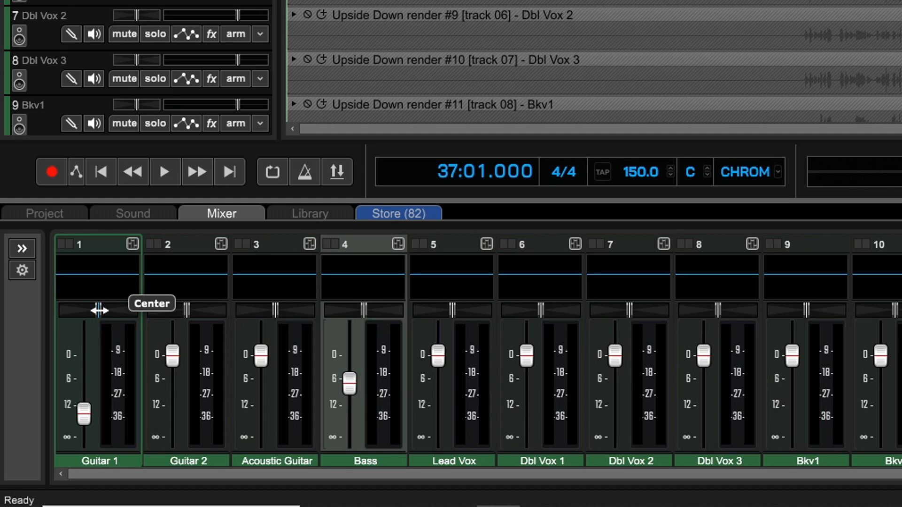
left_click_drag(98, 310, 29, 319)
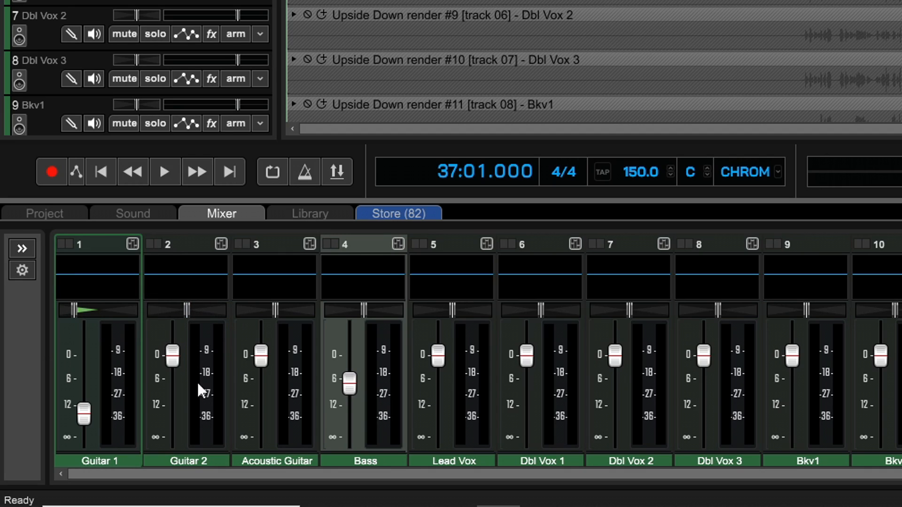
left_click_drag(190, 311, 261, 325)
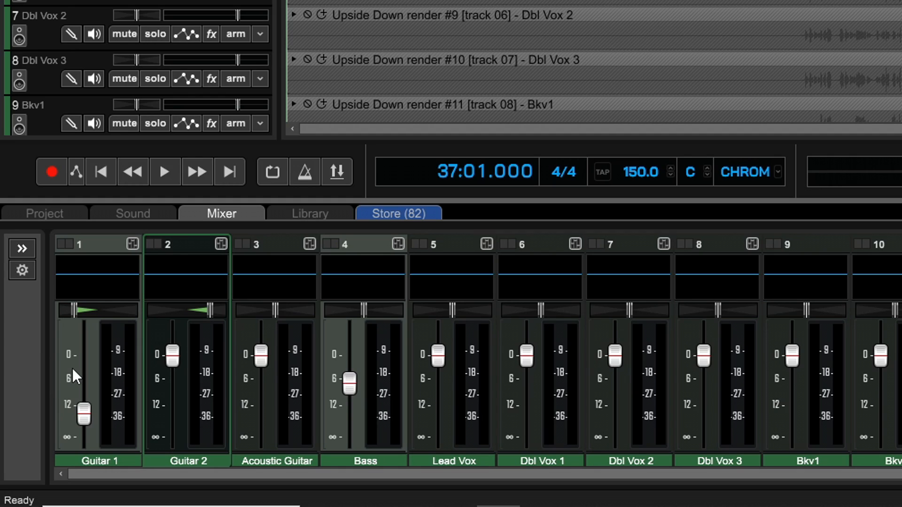
- Lower the Guitar 1 volume to about -21.5 dB while listening to playback
key("space")
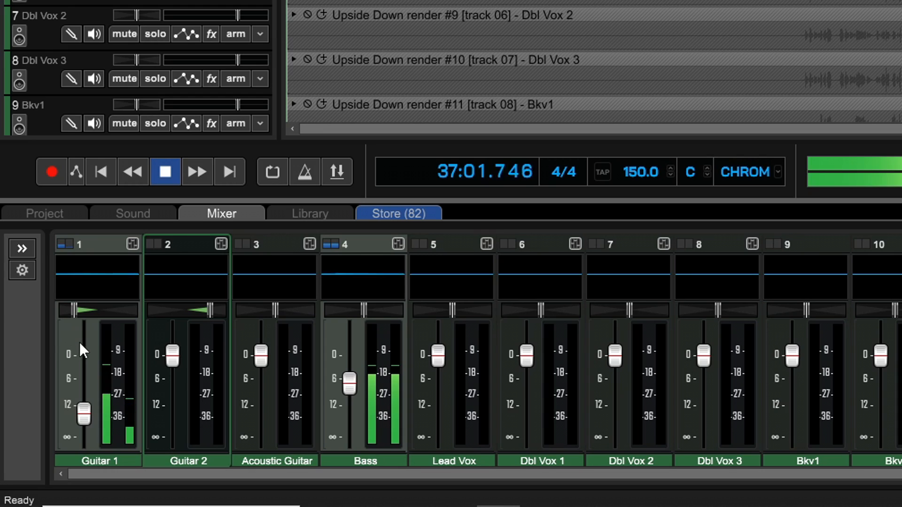
left_click_drag(84, 413, 84, 426)
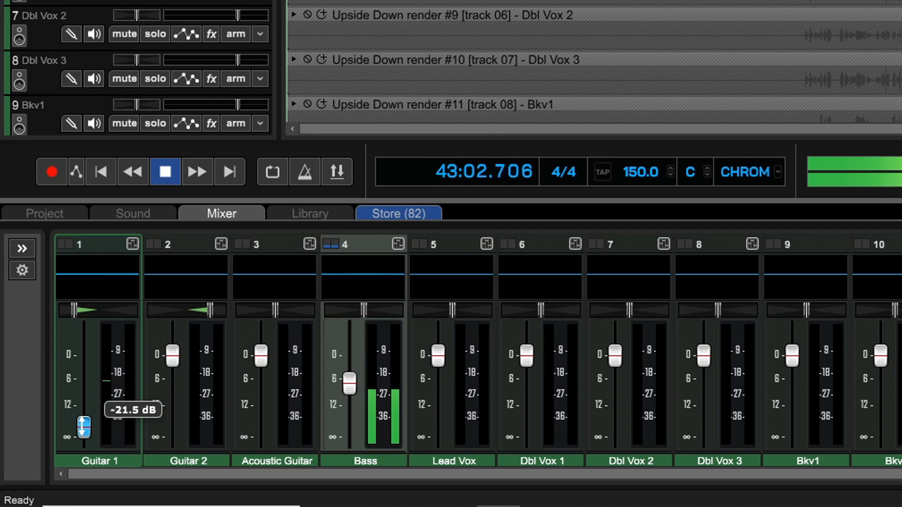
key("space")
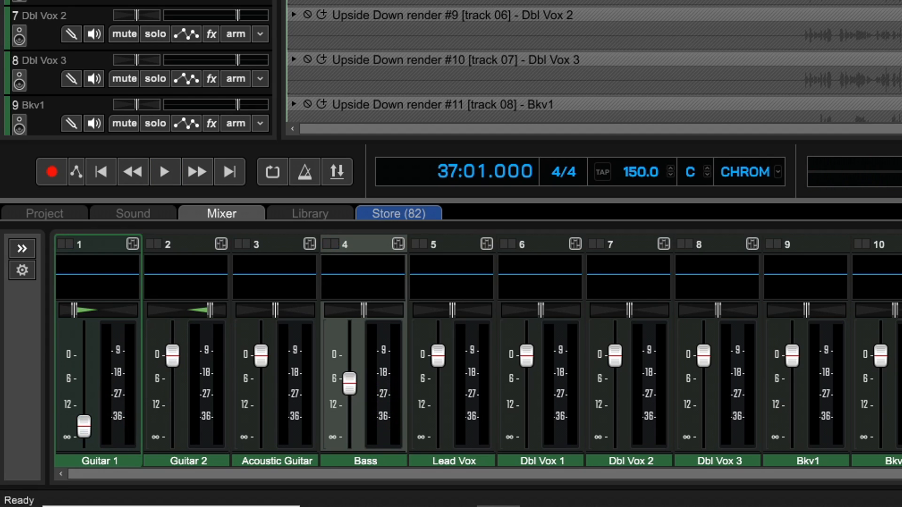
- Lower the Guitar 2 volume during playback until its fader roughly matches Guitar 1's
left_click_drag(181, 357, 188, 417)
key("space")
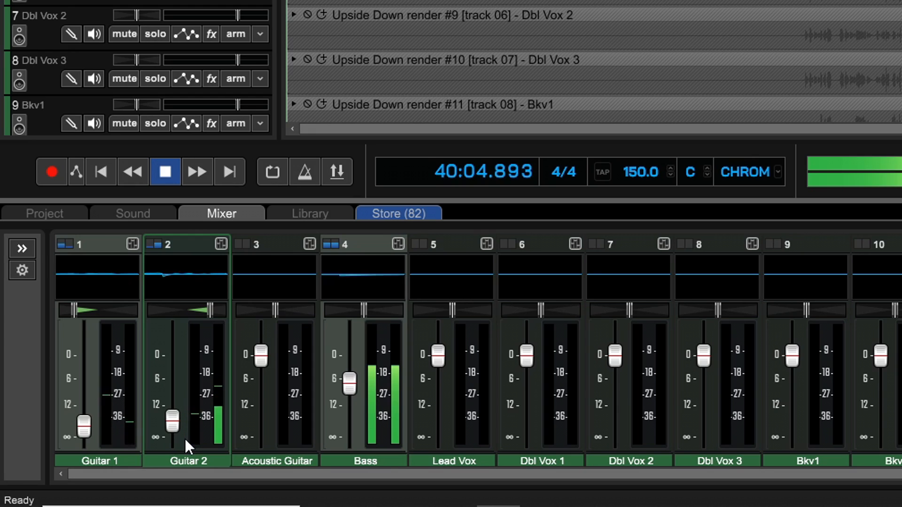
left_click_drag(172, 421, 175, 425)
key("space")
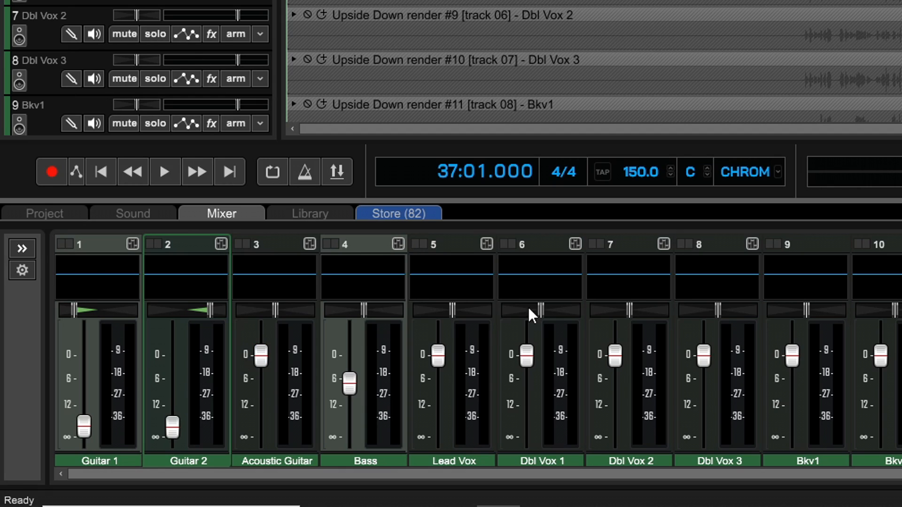
- Select the Guitar 1 and Guitar 2 channels together and adjust their volume faders as a group
left_click(95, 461)
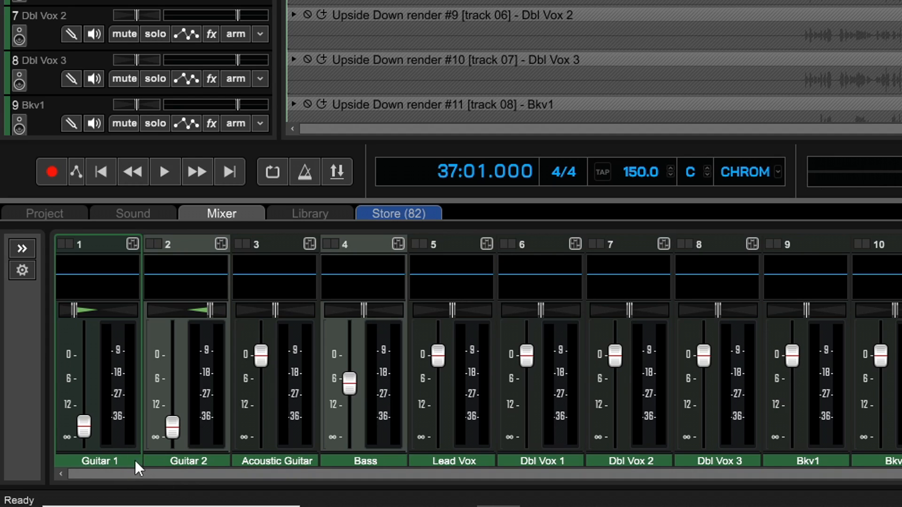
left_click(181, 460)
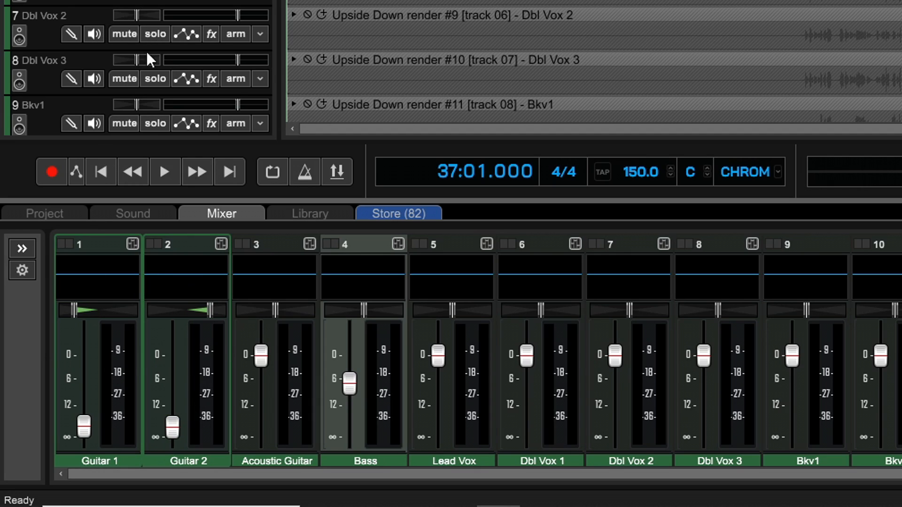
left_click_drag(178, 439, 180, 426)
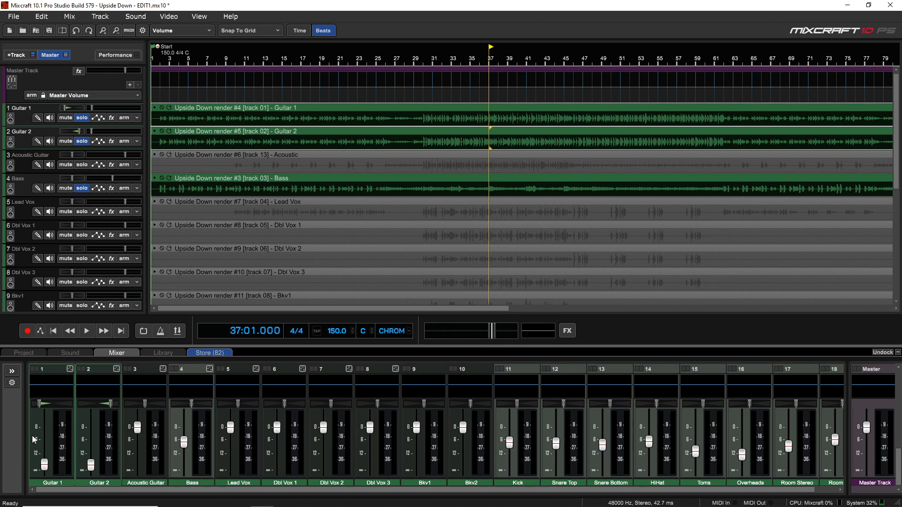
- Try lowering all drum tracks from Kick to Room Mono together during playback, and undo the change
left_click(520, 484)
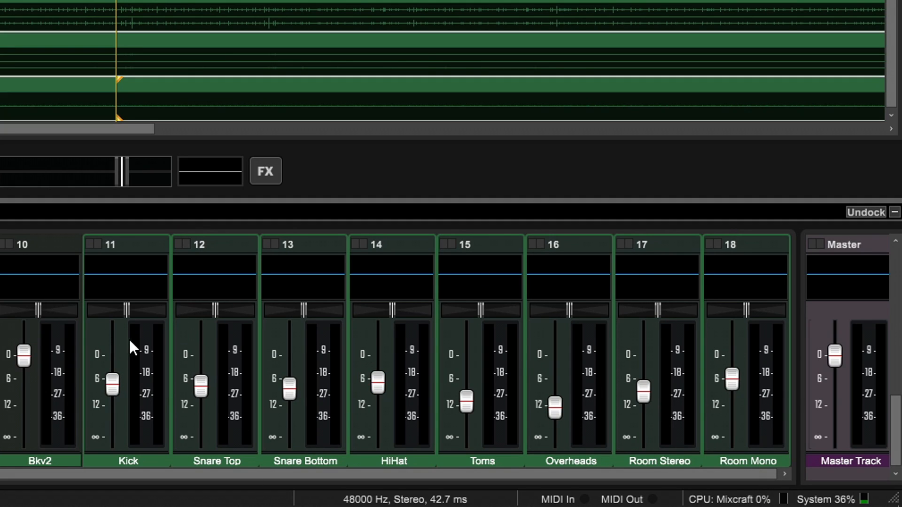
mouse_move(112, 382)
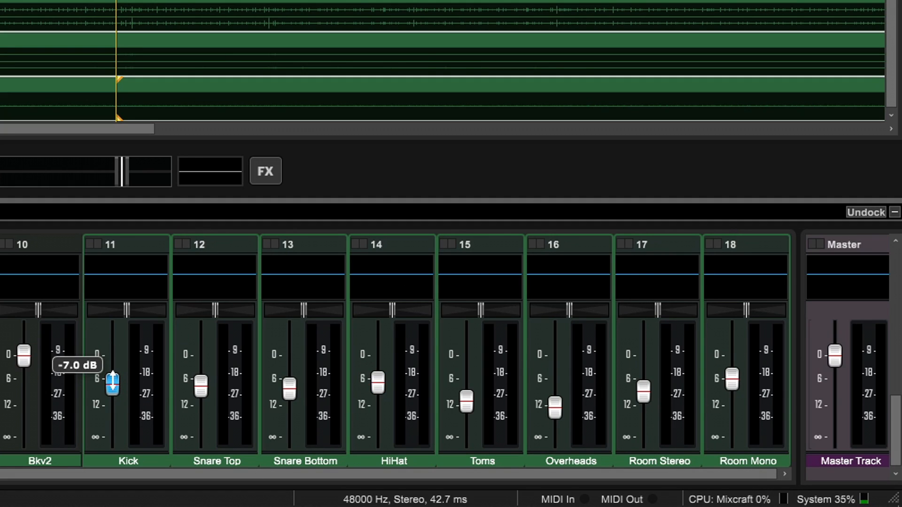
key("space")
mouse_move(113, 382)
left_mouse_down()
mouse_move(113, 362)
mouse_move(122, 423)
mouse_move(123, 396)
left_mouse_up()
key("space")
key("ctrl+z")
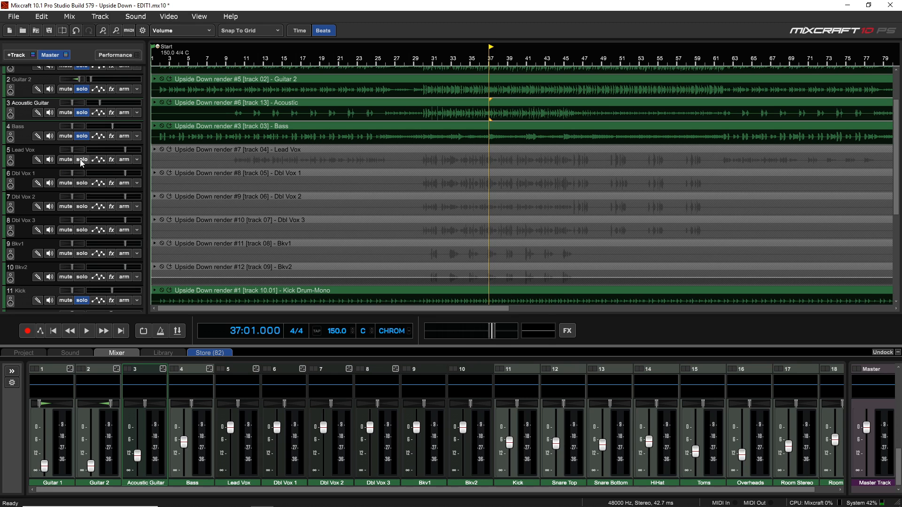
- Solo the Lead Vox track and lower its volume to about -6 dB during playback
left_click(80, 160)
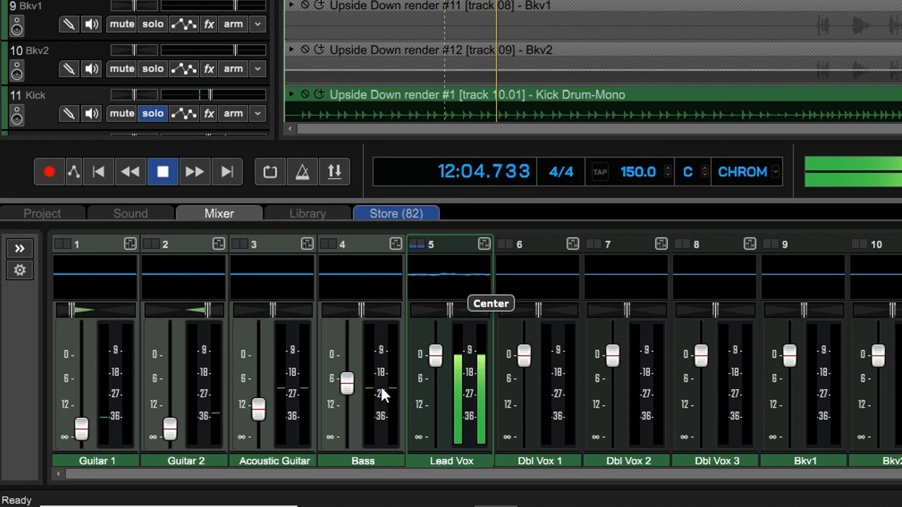
left_click_drag(435, 356, 442, 392)
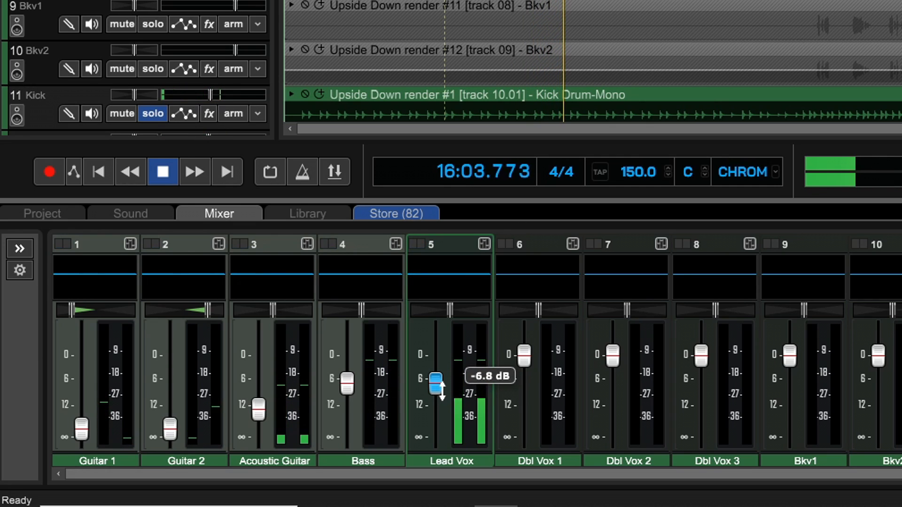
left_click_drag(442, 391, 443, 384)
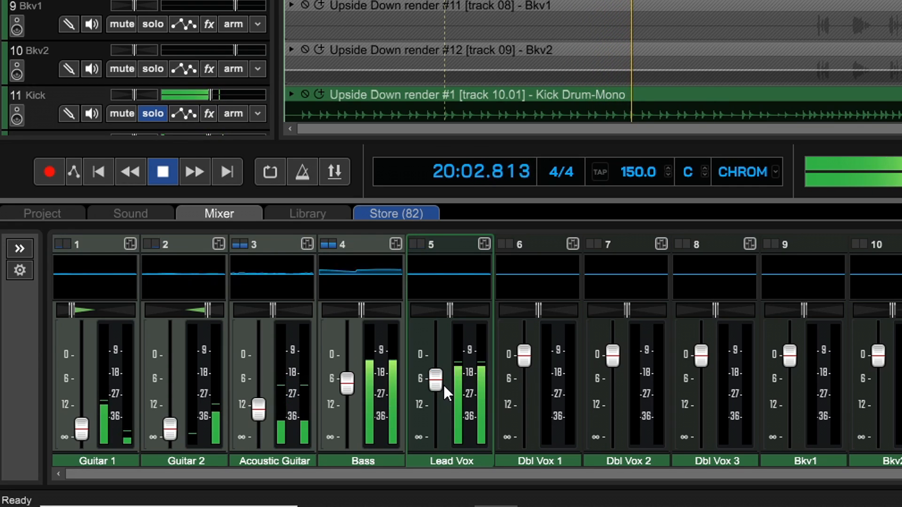
key("space")
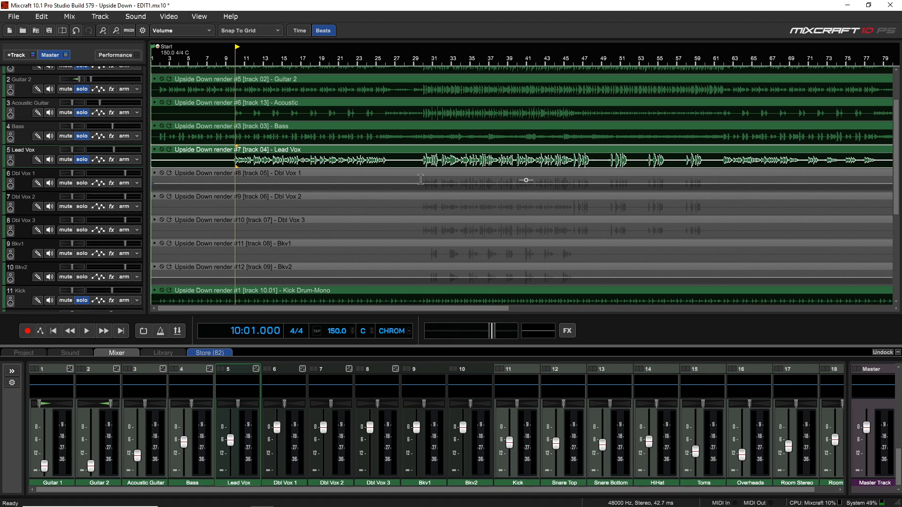
- With the playhead placed at bar 30, pan Dbl Vox 2 far left and Dbl Vox 3 far right
left_click(422, 180)
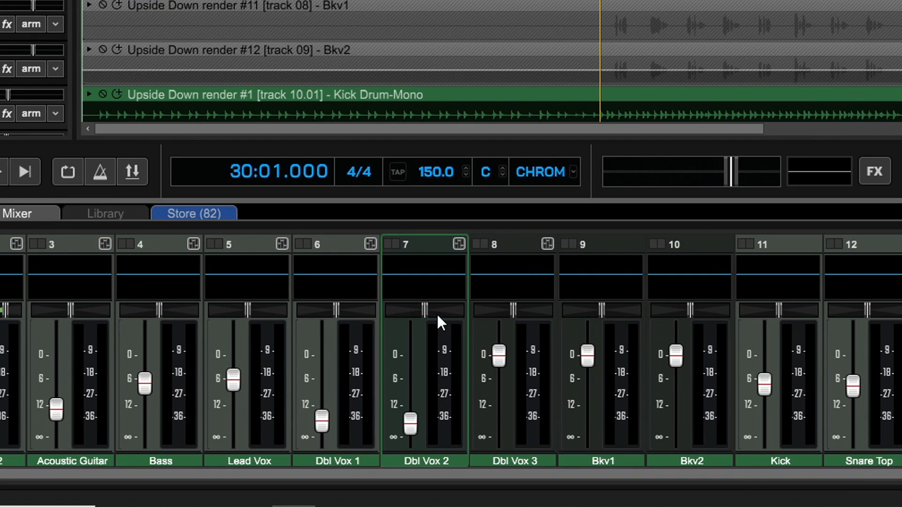
left_click_drag(426, 307, 333, 325)
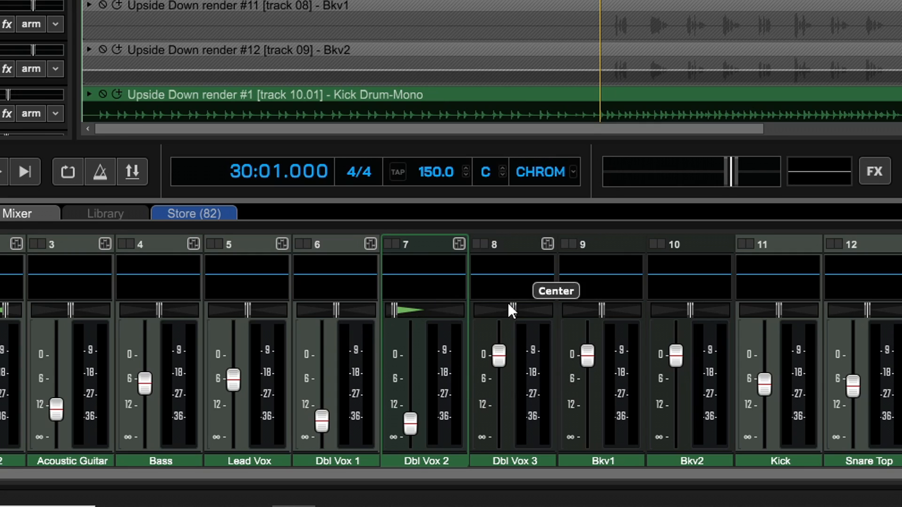
left_click_drag(518, 310, 605, 317)
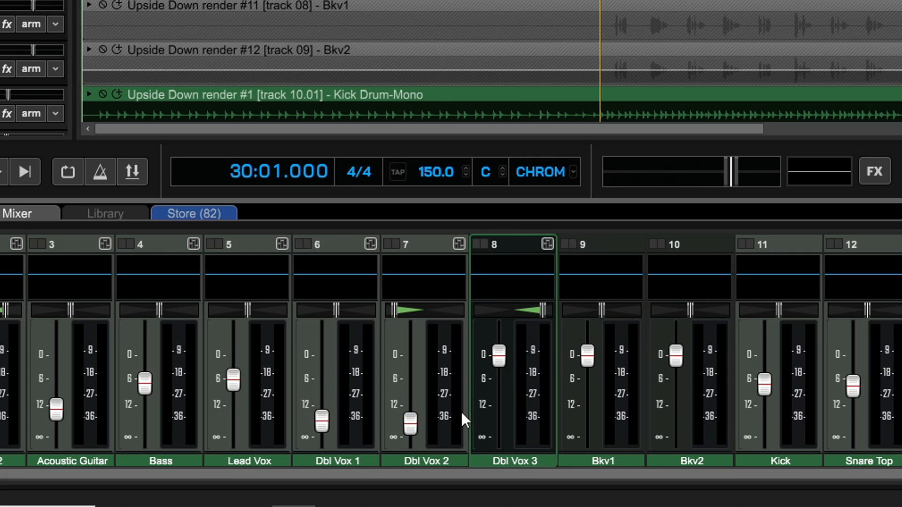
- Play from bar 30 and set the Dbl Vox 2 volume to -17.0 dB
key("space")
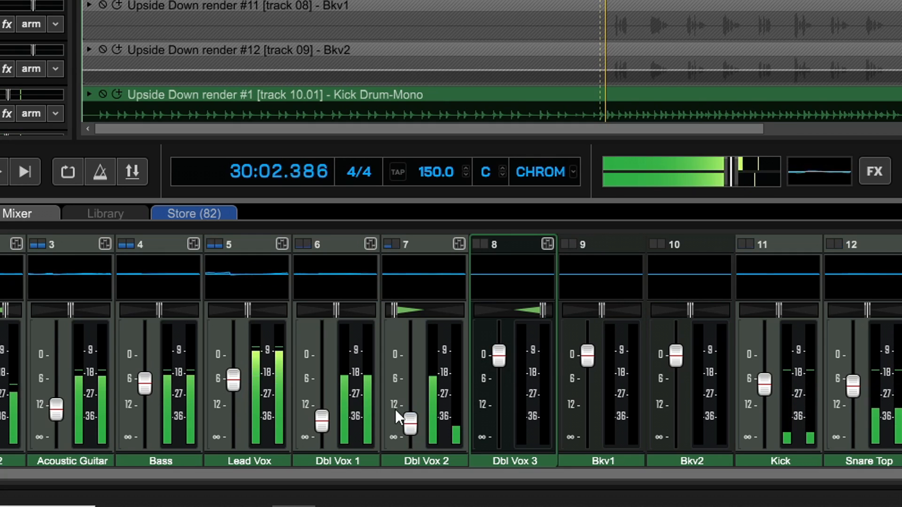
left_click(412, 421)
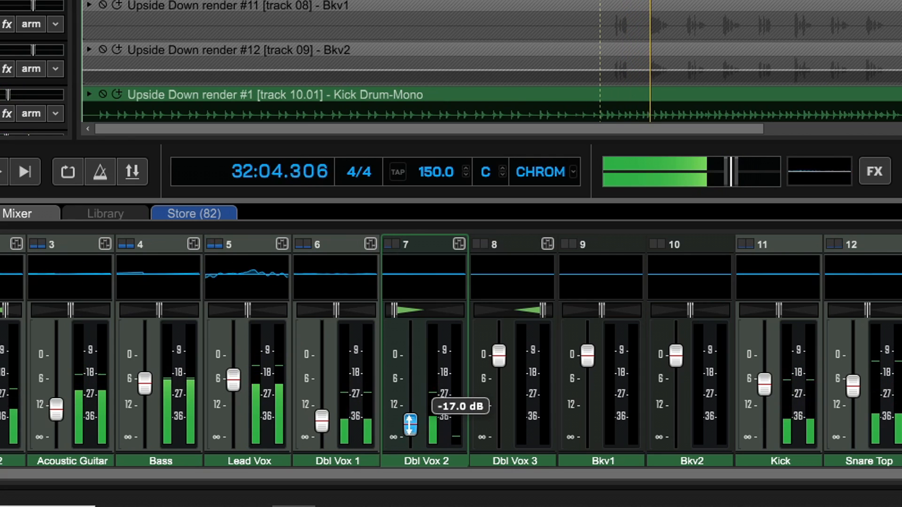
key("space")
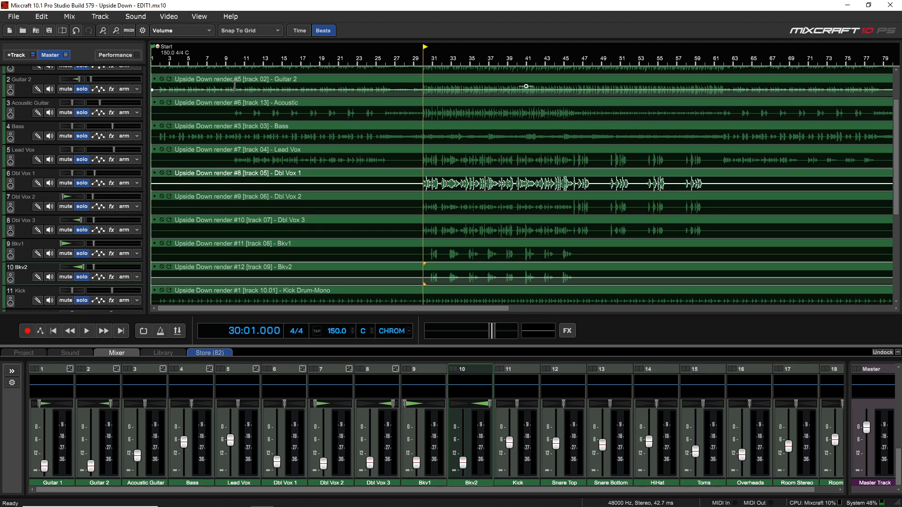
- Play back the rough mix from bar 10 to check the balance of the verse
left_click(238, 105)
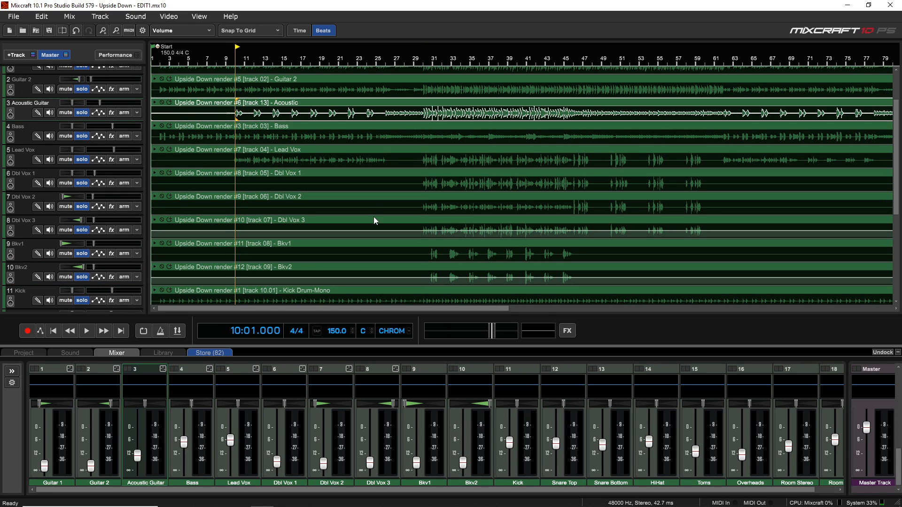
key("space")
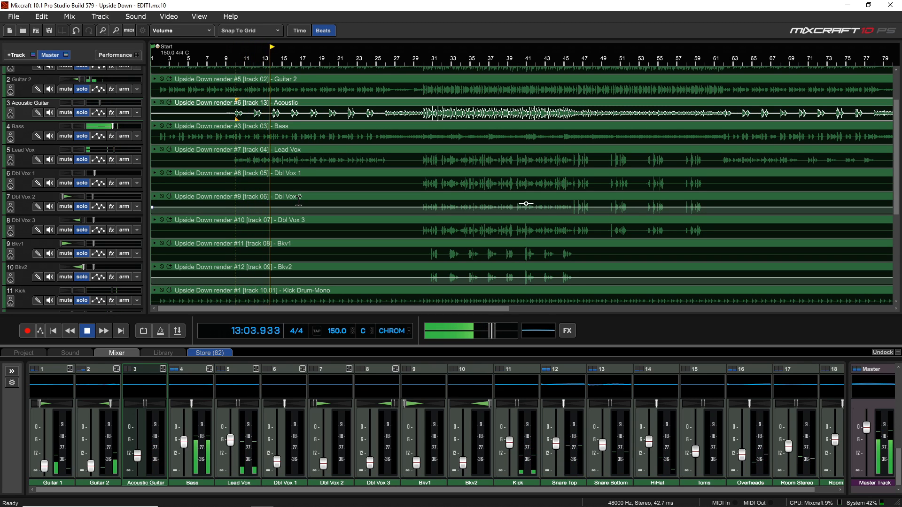
key("space")
left_click(224, 180)
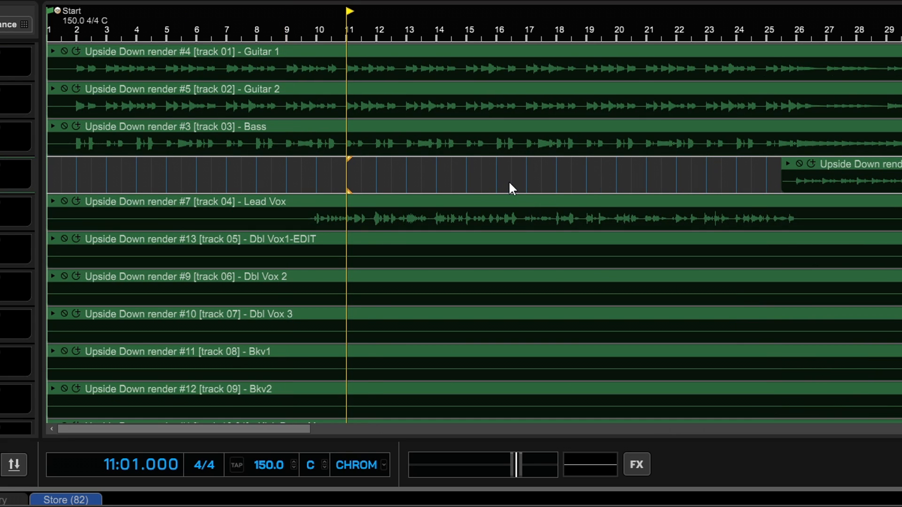
- Place the playhead at bar 16 beat 4 on the Acoustic Guitar track and listen to the Lead Vox phrase
left_click(518, 181)
scroll(525, 181, "up", 1)
left_click(605, 183)
left_click(603, 182)
key("space")
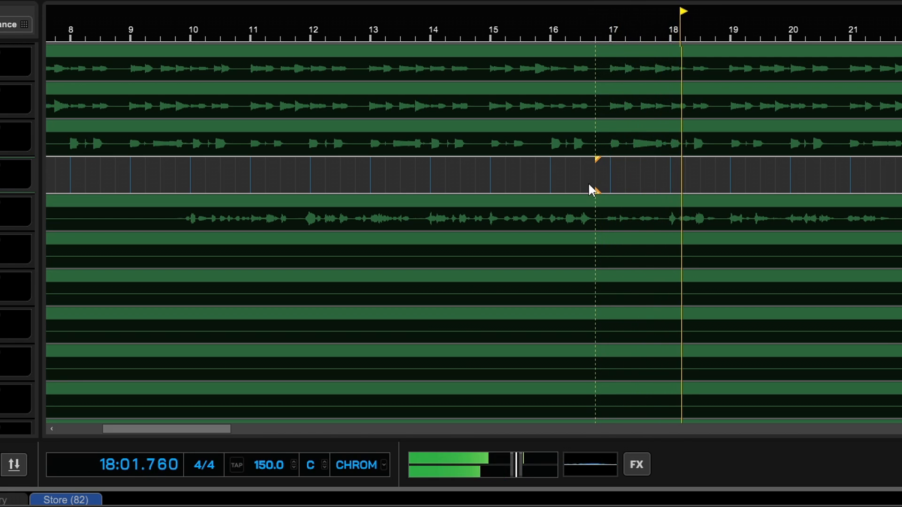
key("space")
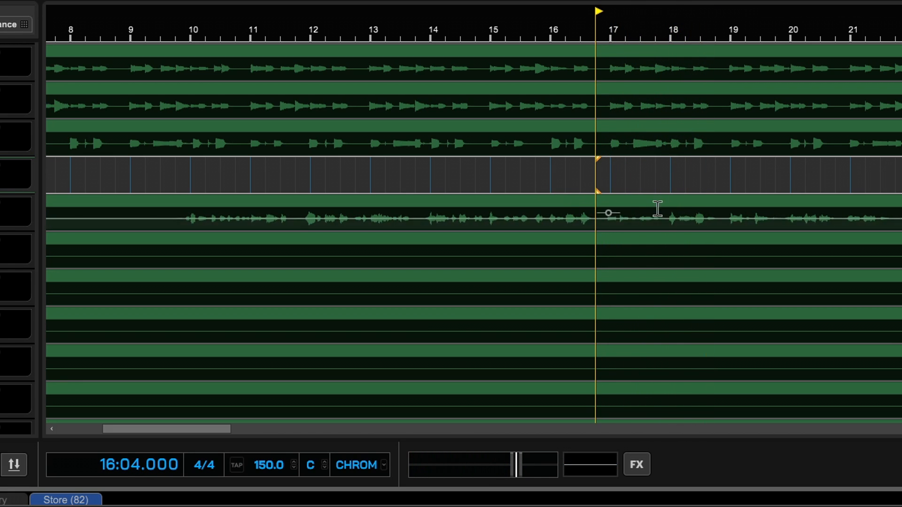
- Listen again from bar 15 beat 4 and return the playhead to bar 16 beat 4
left_click(538, 180)
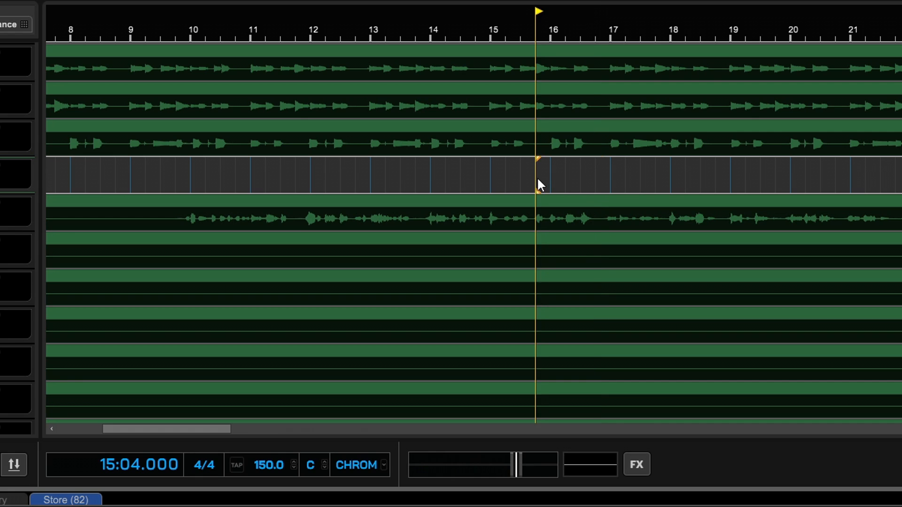
key("space")
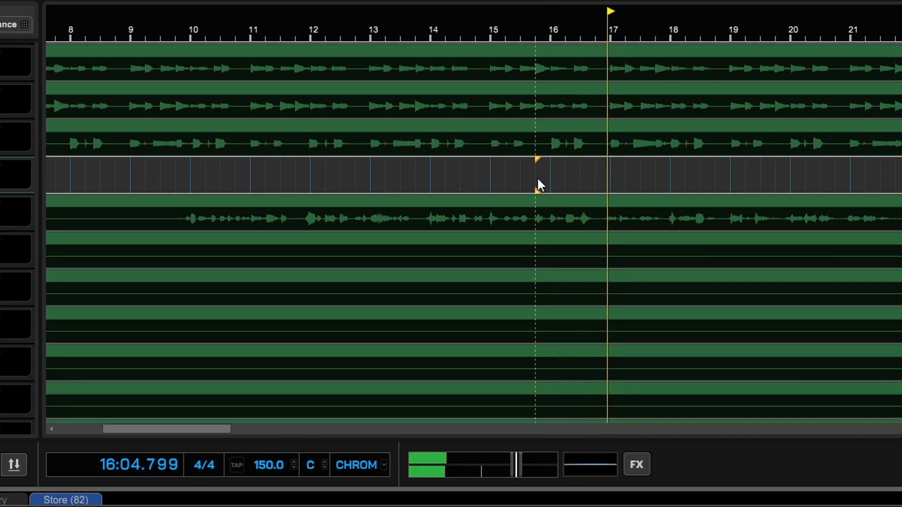
key("space")
key("Right")
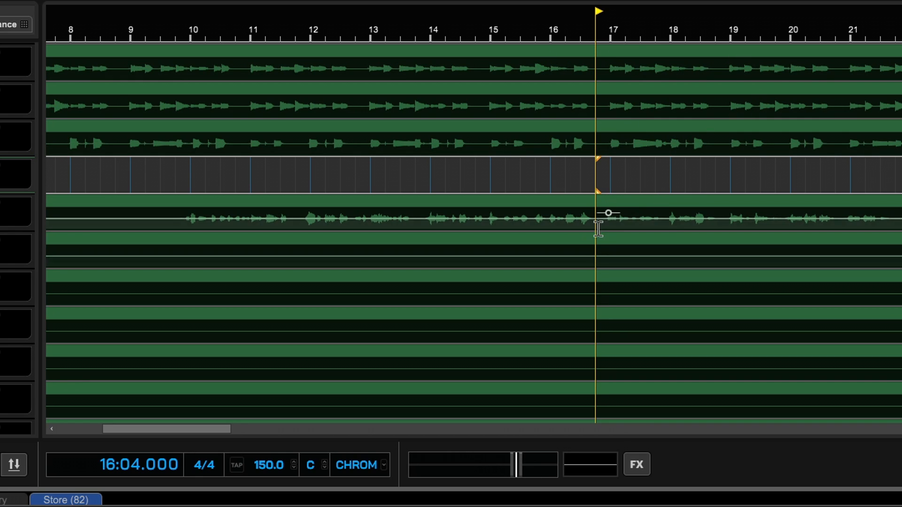
- Show the Track Volume automation lane of the Lead Vox track and hide it again
left_click(612, 197)
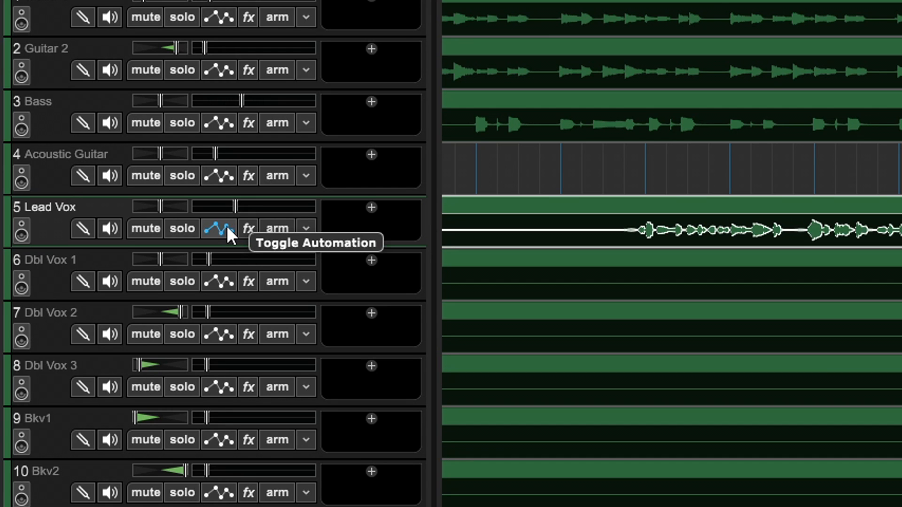
left_click(227, 228)
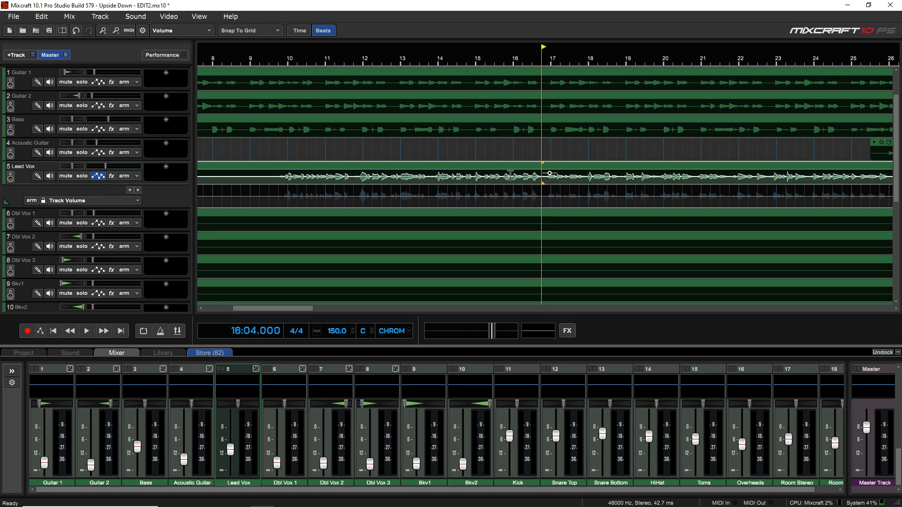
left_click(98, 177)
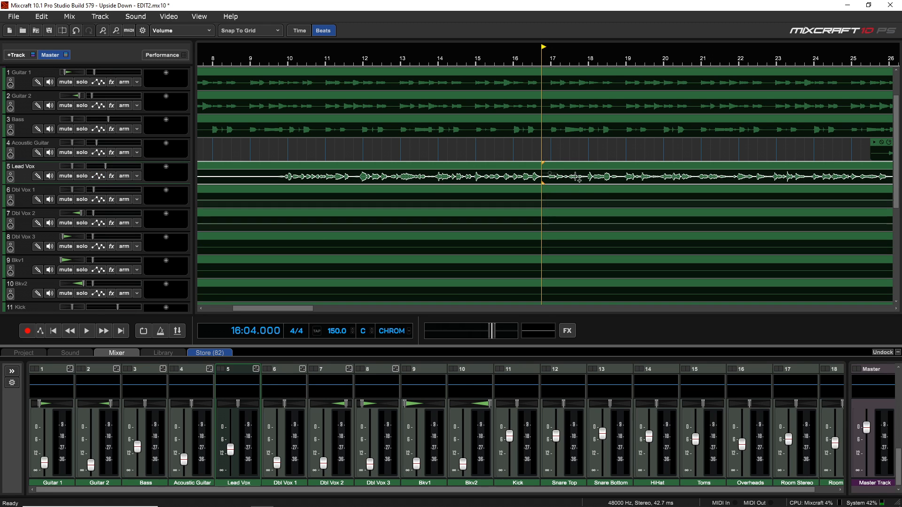
- Add volume envelope points around the Lead Vox phrase from bar 17 to bar 18 and raise the section between them
scroll(574, 151, "up", 5)
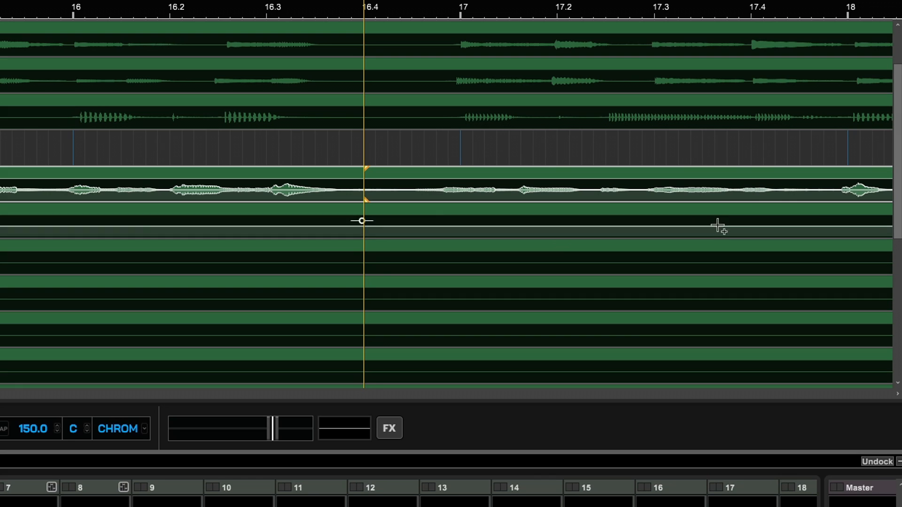
left_click(810, 189)
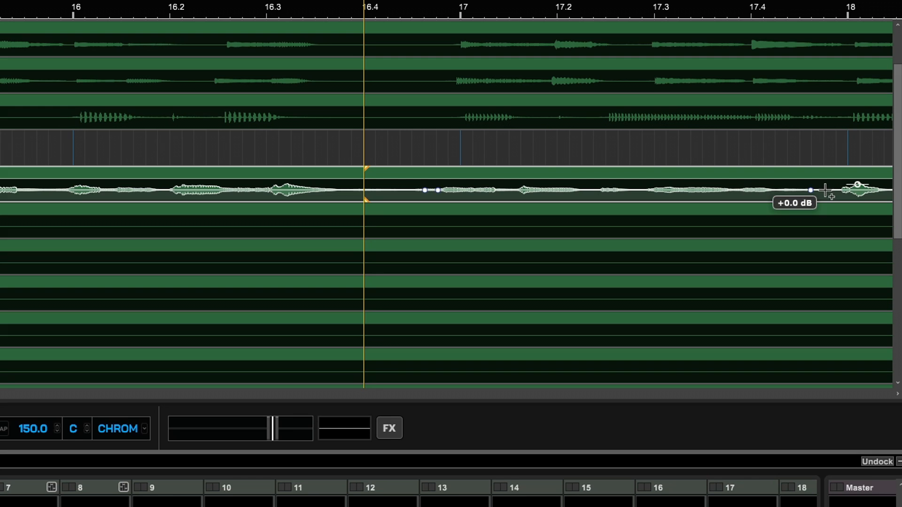
left_click(825, 189)
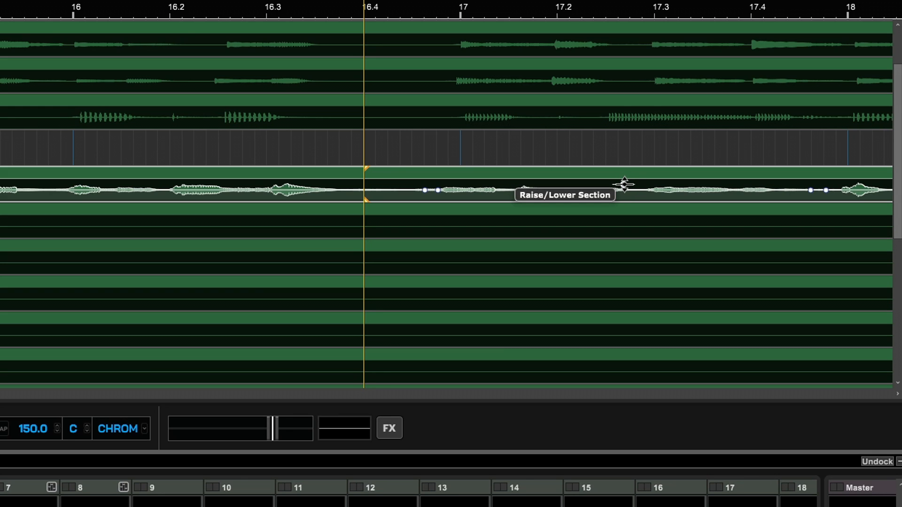
left_click_drag(624, 184, 623, 176)
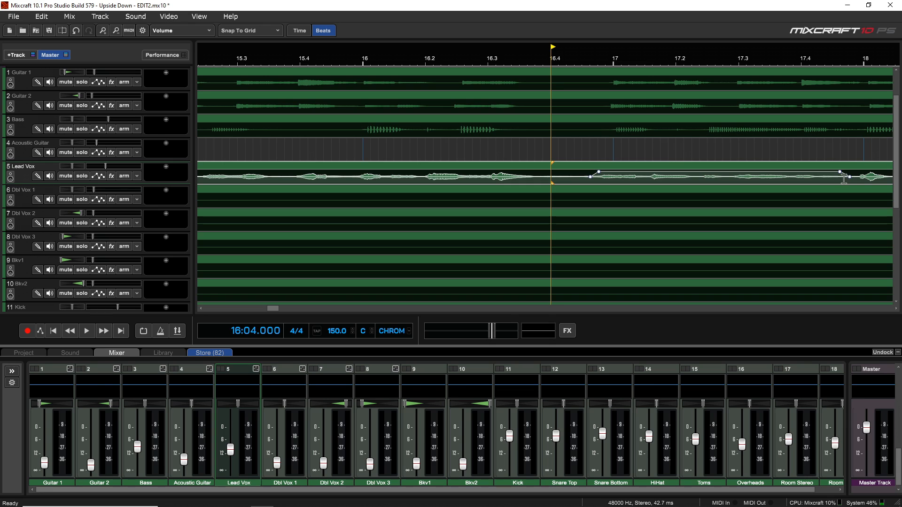
- Play the raised Lead Vox phrase in the mix, starting from bar 16 beat 2 and from bar 15 beat 4
left_click(435, 158)
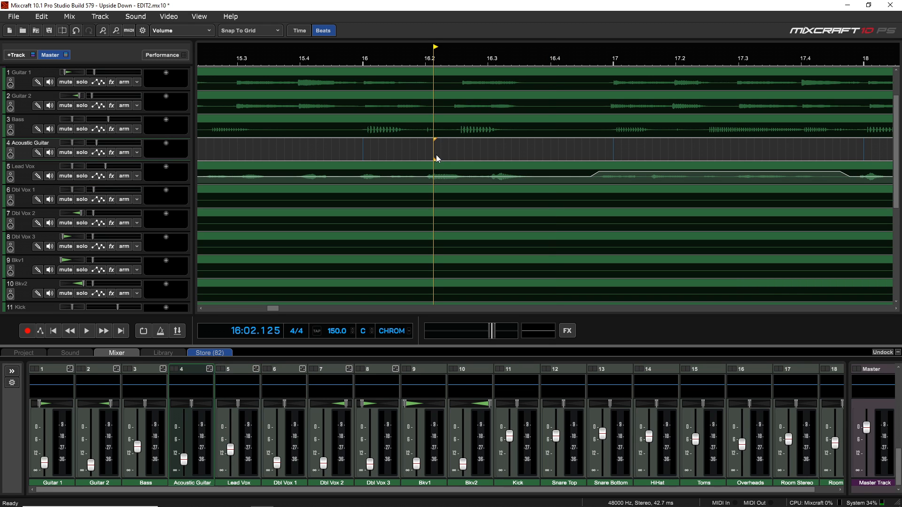
key("space")
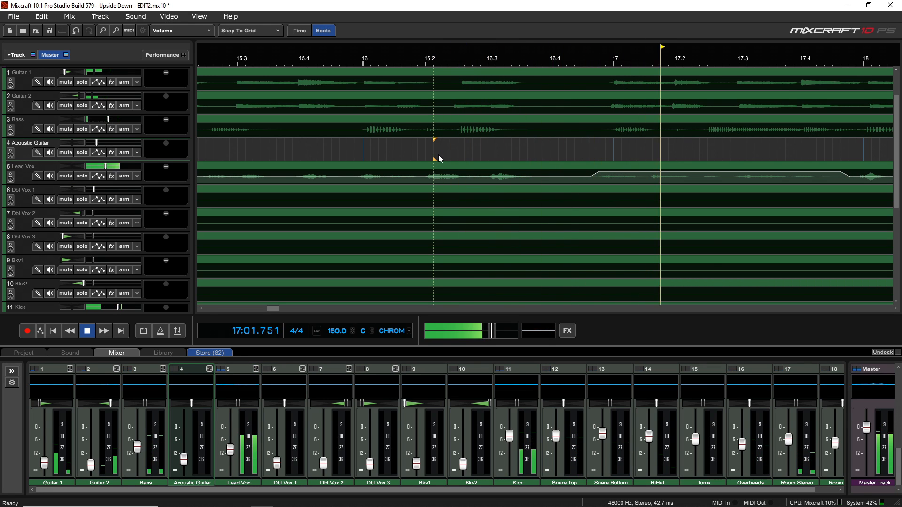
scroll(442, 154, "down", 2)
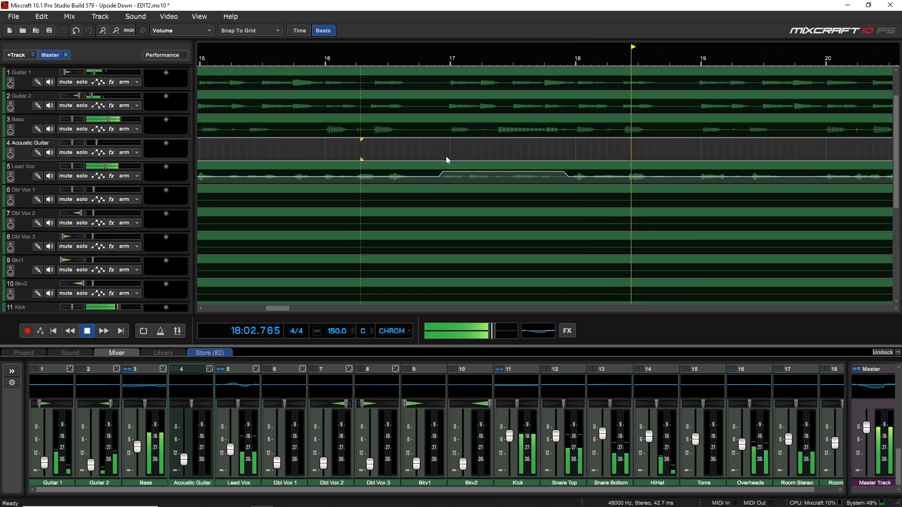
key("space")
left_click(301, 153)
key("space")
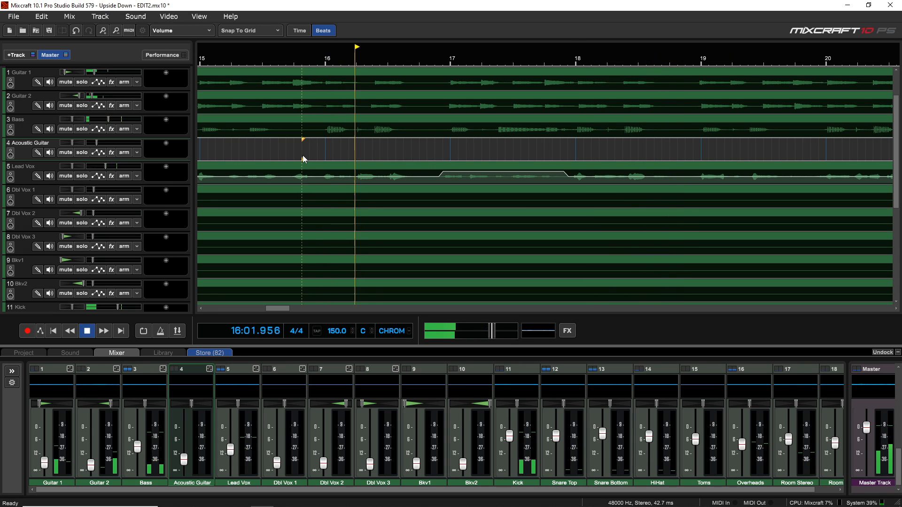
key("space")
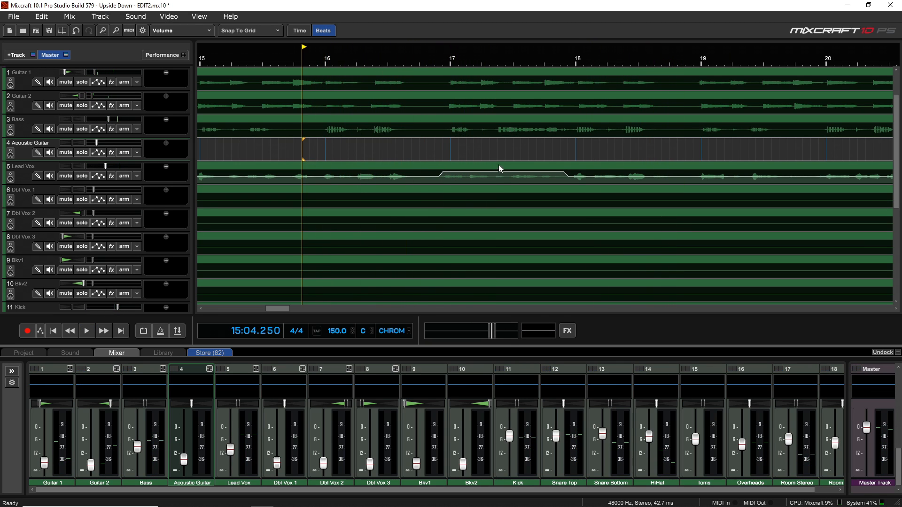
- Lower the raised Lead Vox envelope section by about 19% relative and play it back from around bar 16
left_click(503, 181)
left_click_drag(443, 171, 443, 173)
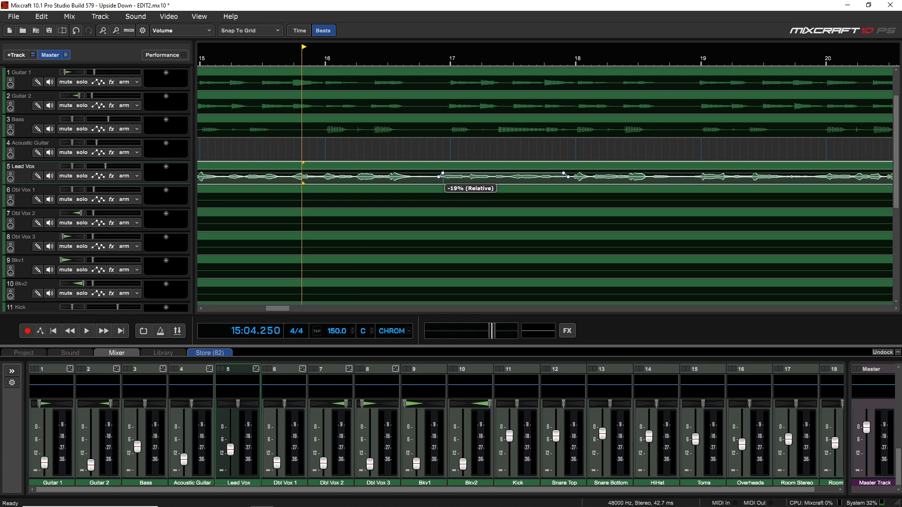
left_click(413, 155)
key("space")
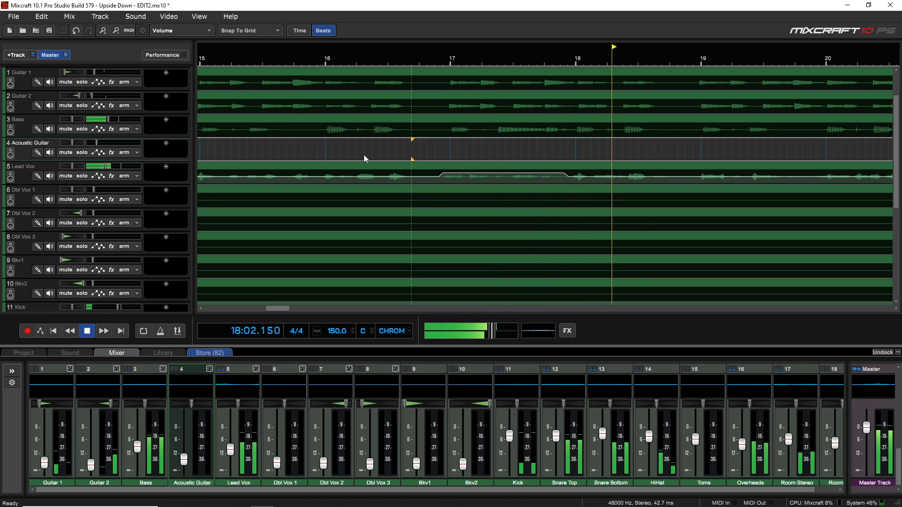
left_click(336, 152)
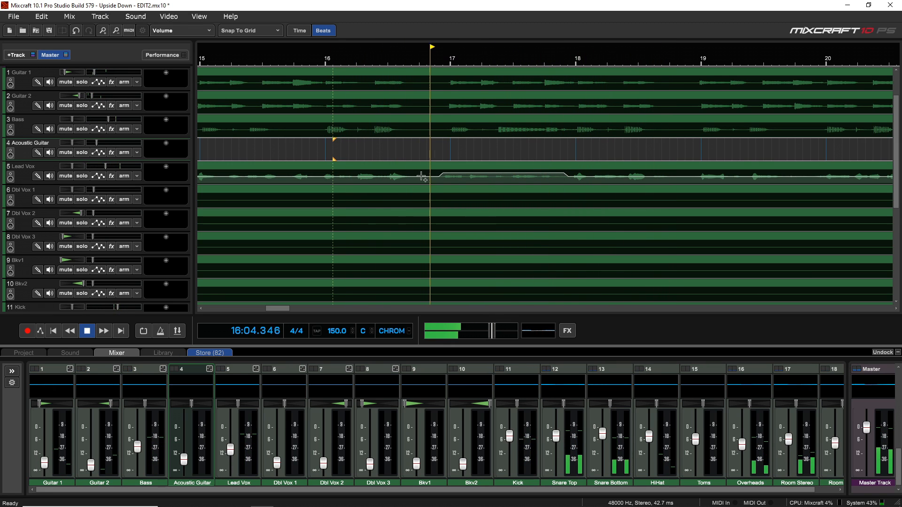
key("space")
- Fine-tune the level of the Lead Vox envelope section between bars 17 and 18 and audition it from bar 16
left_click(503, 180)
left_click_drag(503, 181, 503, 182)
key("space")
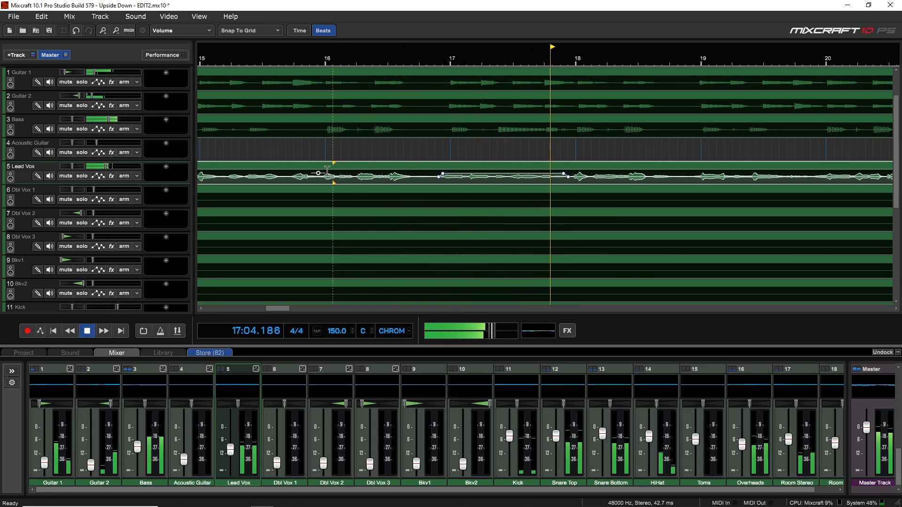
scroll(446, 146, "down", 3)
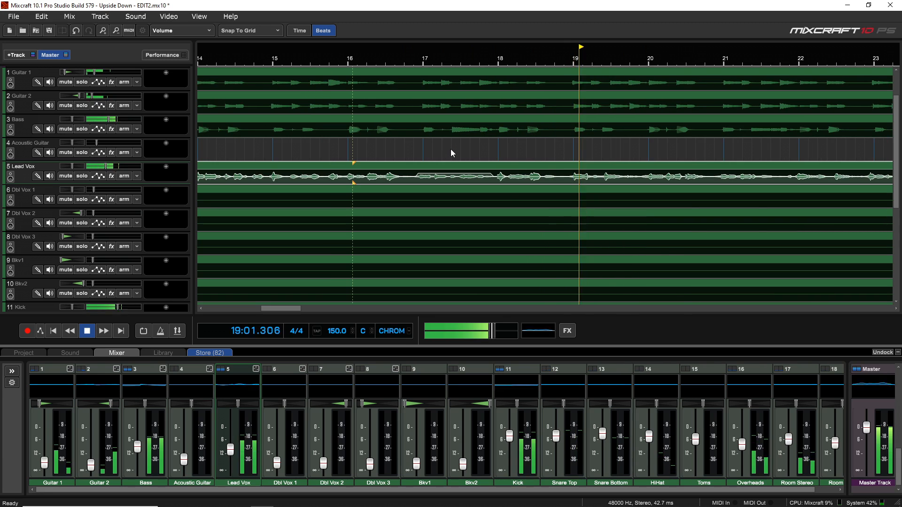
key("space")
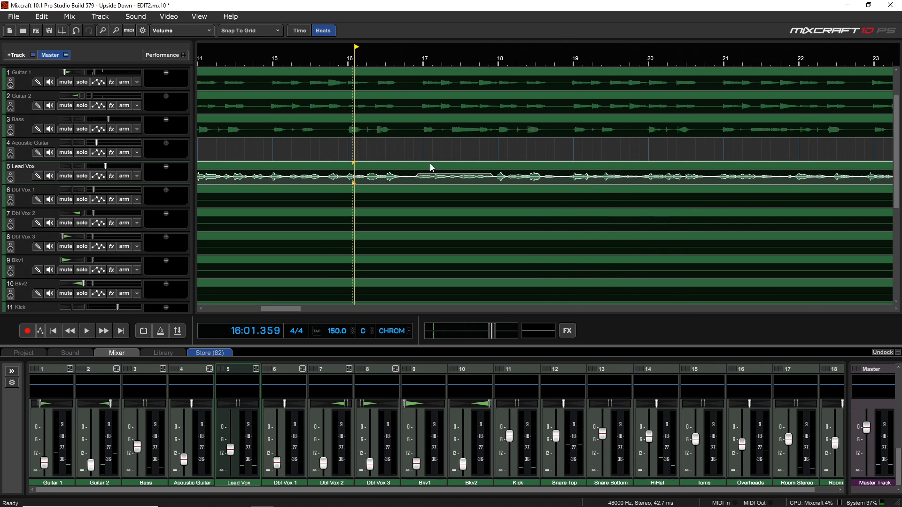
- Set the playhead at bar 25 on the Acoustic Guitar track and show that track's automation lane
scroll(430, 166, "down", 1)
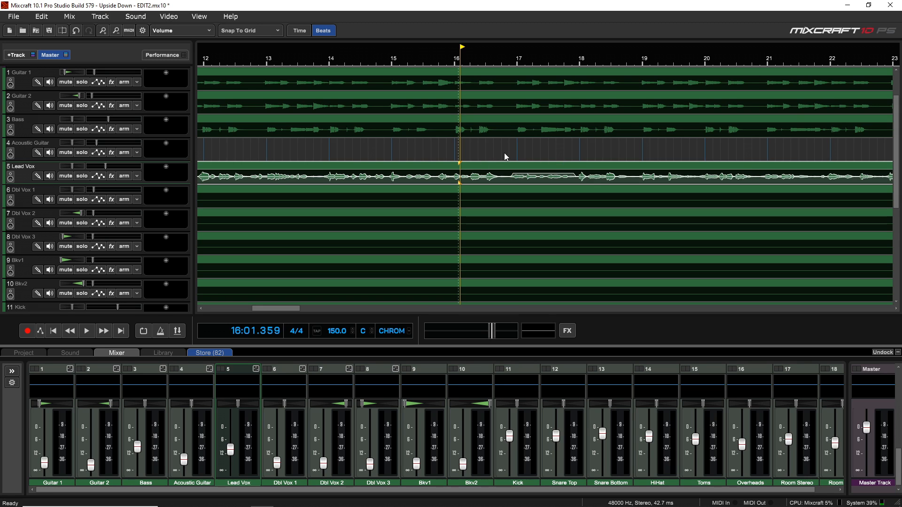
scroll(503, 153, "down", 6)
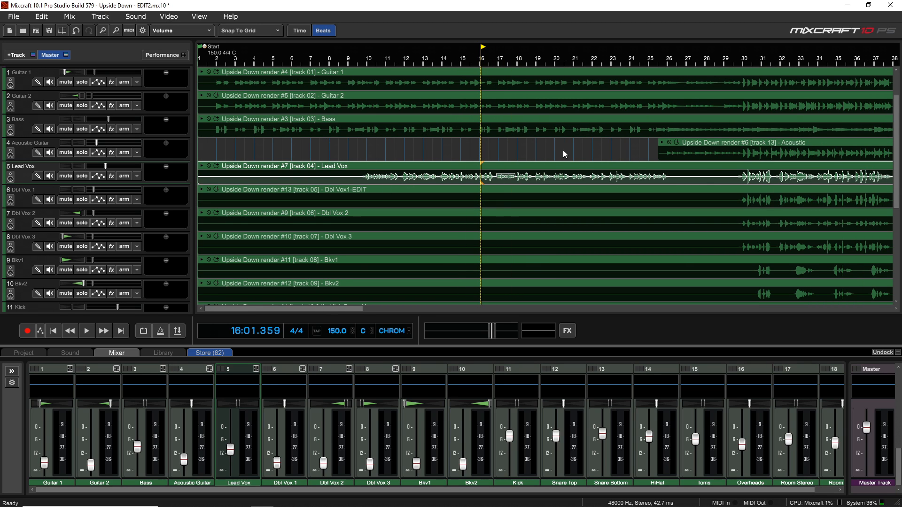
scroll(586, 165, "down", 1)
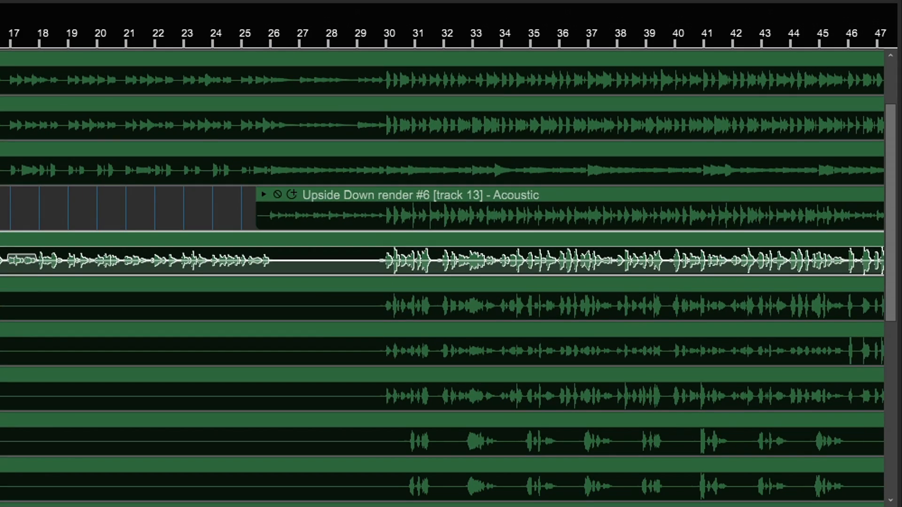
left_click(246, 214)
scroll(297, 238, "up", 5)
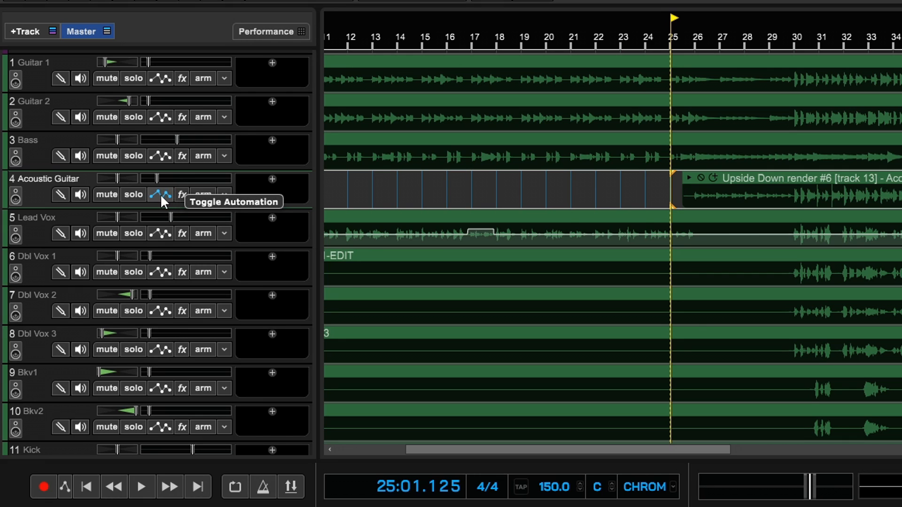
left_click(161, 194)
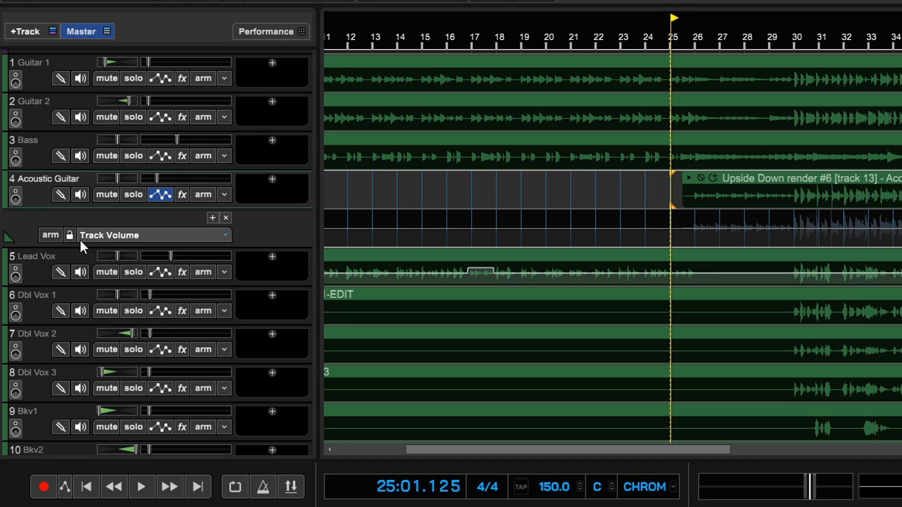
- Switch the Acoustic Guitar automation lane to Track Pan and back to Track Volume
left_click(123, 234)
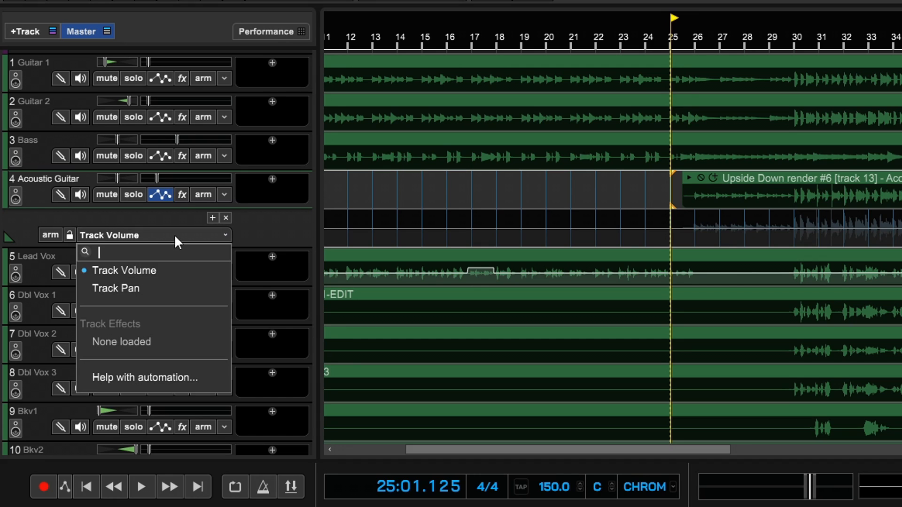
left_click(159, 288)
left_click(209, 236)
left_click(177, 269)
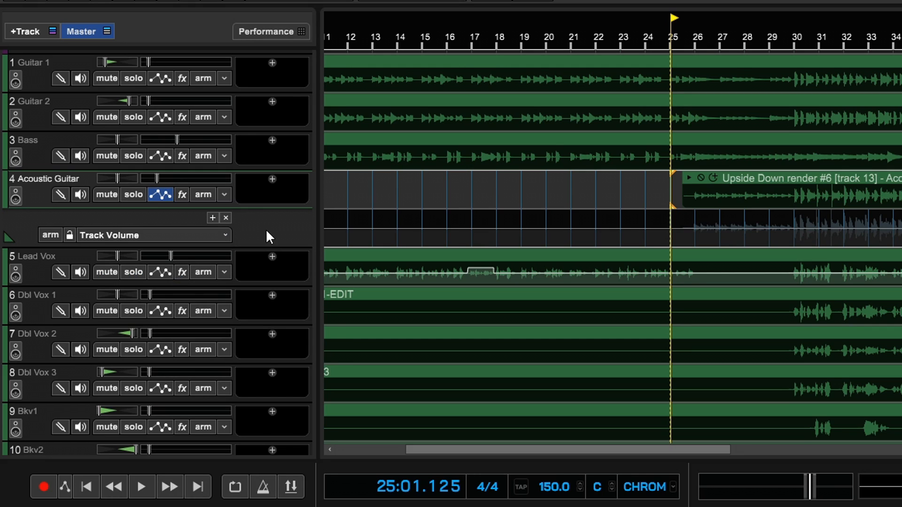
- Add a second automation lane for Track Pan under Acoustic Guitar and remove it again
left_click(212, 217)
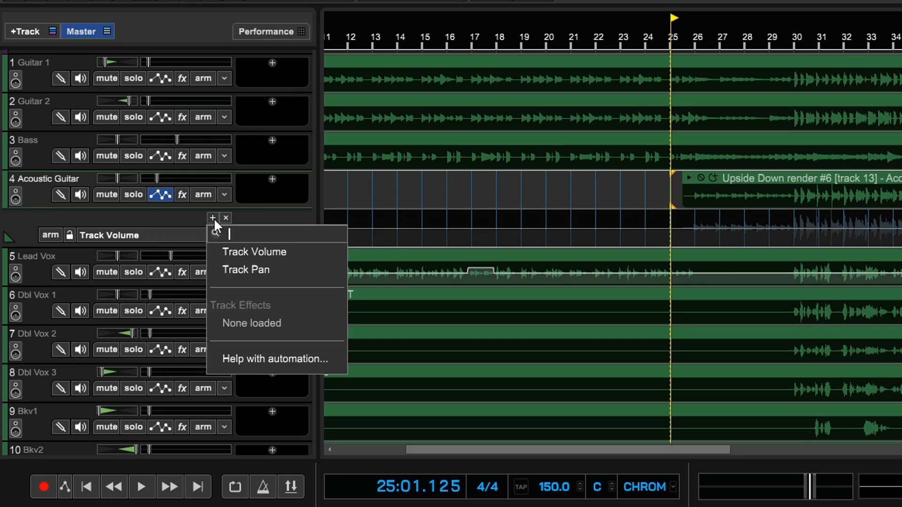
left_click(246, 264)
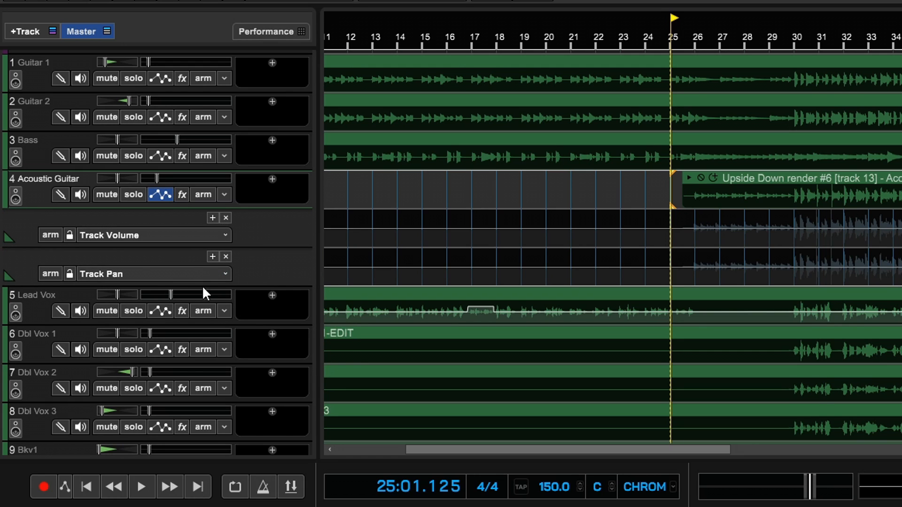
left_click(225, 256)
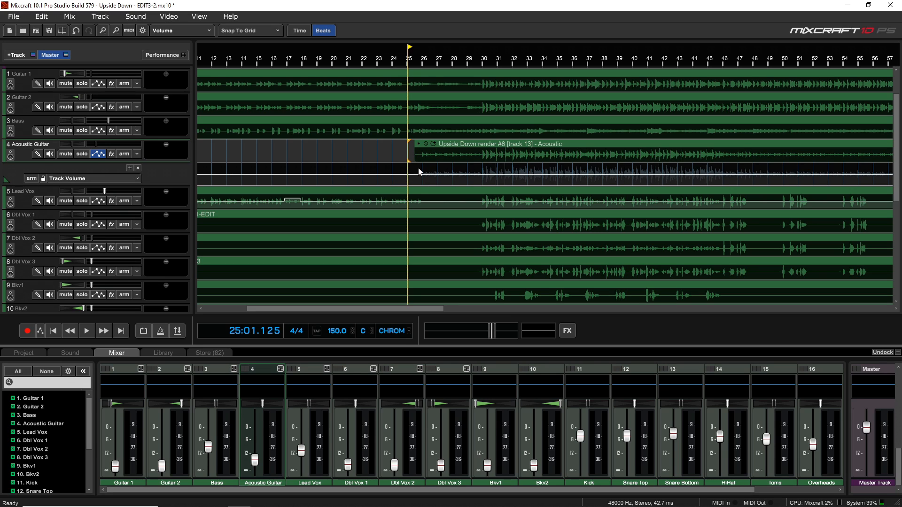
- Draw a raised Track Volume automation section on Acoustic Guitar from bar 25 to bar 30 and adjust it while playing from bar 24
left_click_drag(415, 169, 445, 193)
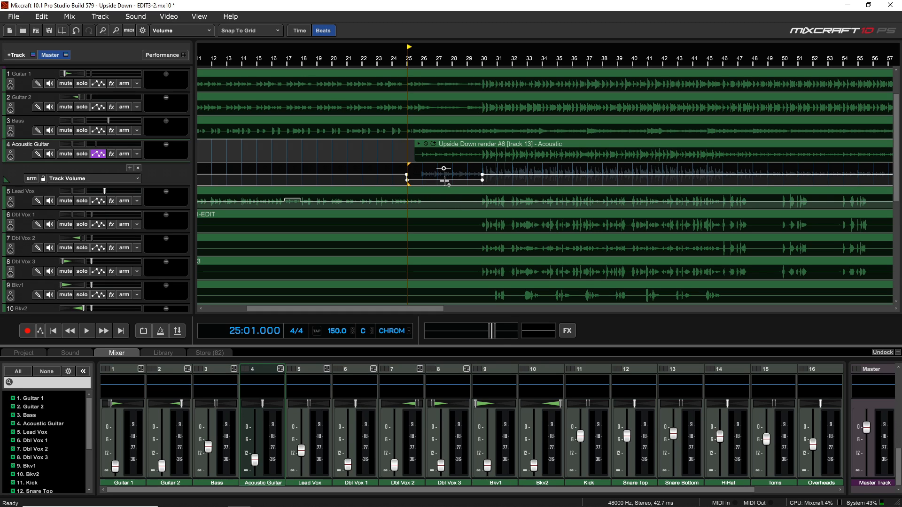
left_click_drag(442, 179, 443, 169)
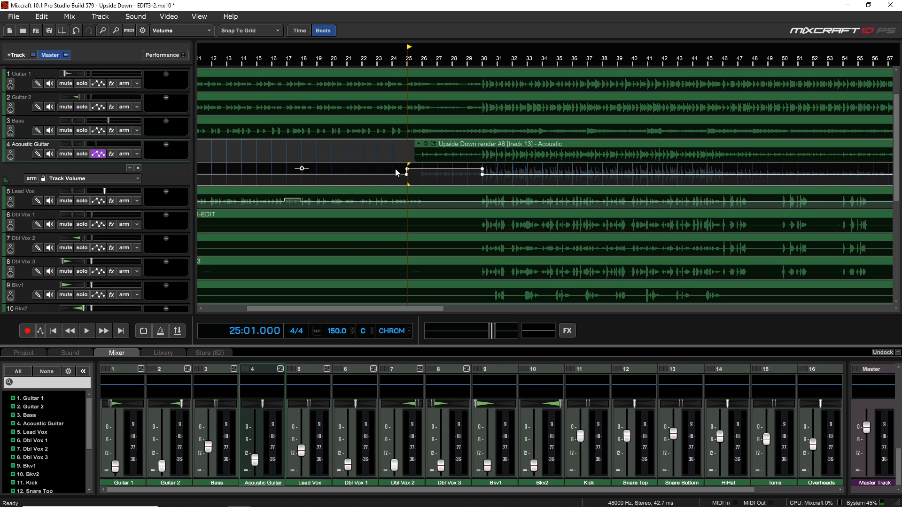
left_click(393, 156)
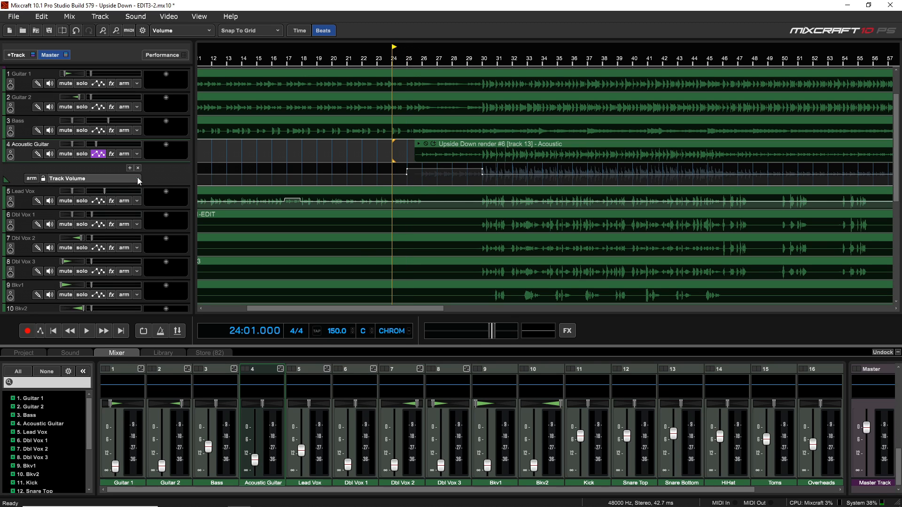
key("space")
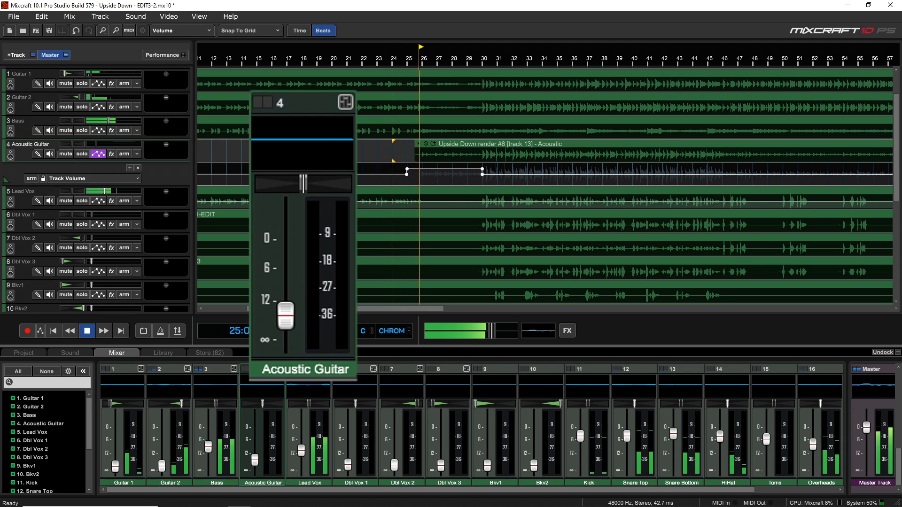
left_click_drag(445, 178, 445, 173)
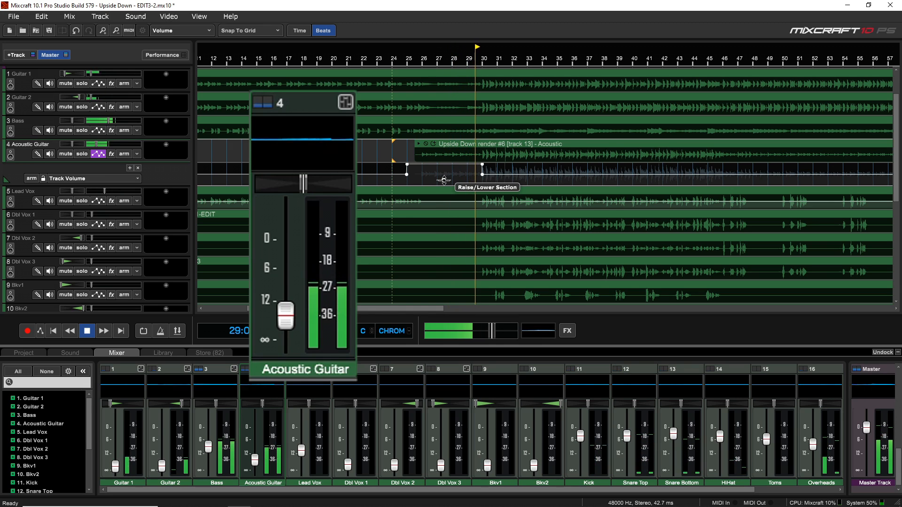
key("space")
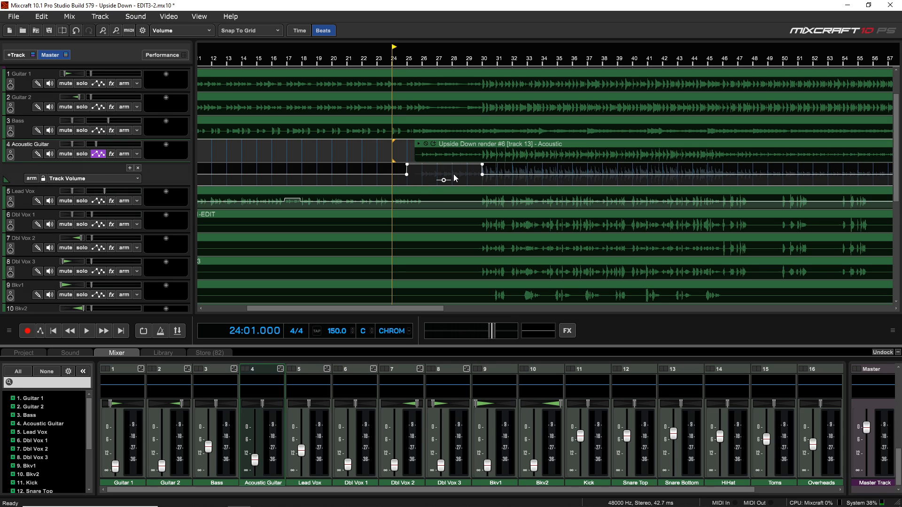
- Lower the Acoustic Guitar automation section sharply while playing from bar 27 and raise it back above the surrounding line
left_click(438, 176)
key("space")
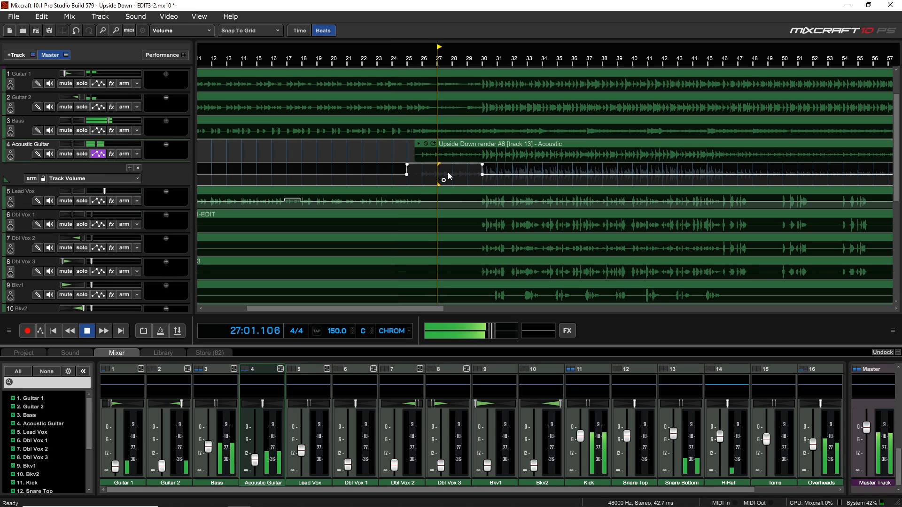
left_click_drag(445, 181, 442, 191)
key("space")
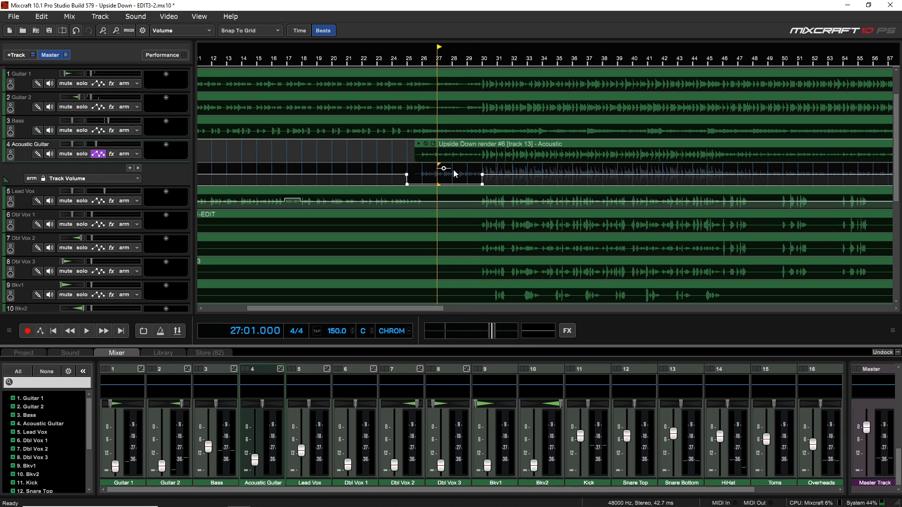
mouse_move(444, 168)
left_mouse_down()
mouse_move(447, 175)
mouse_move(448, 167)
left_mouse_up()
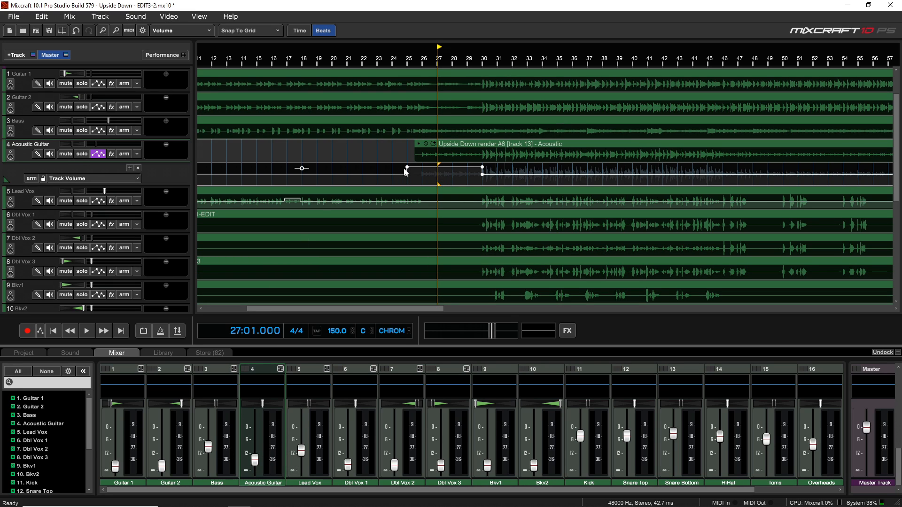
- Select the Acoustic Guitar volume automation from bar 24 to bar 32 and delete its points
left_click_drag(389, 170, 515, 168)
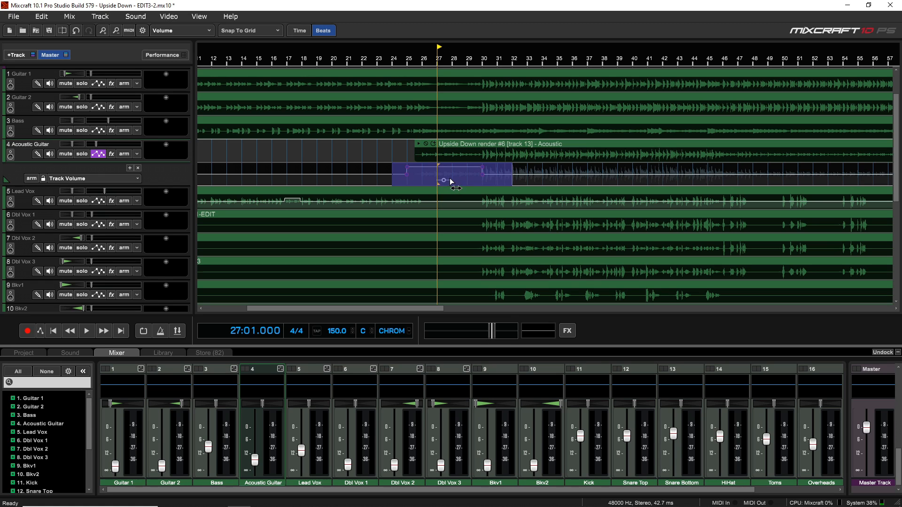
key("Delete")
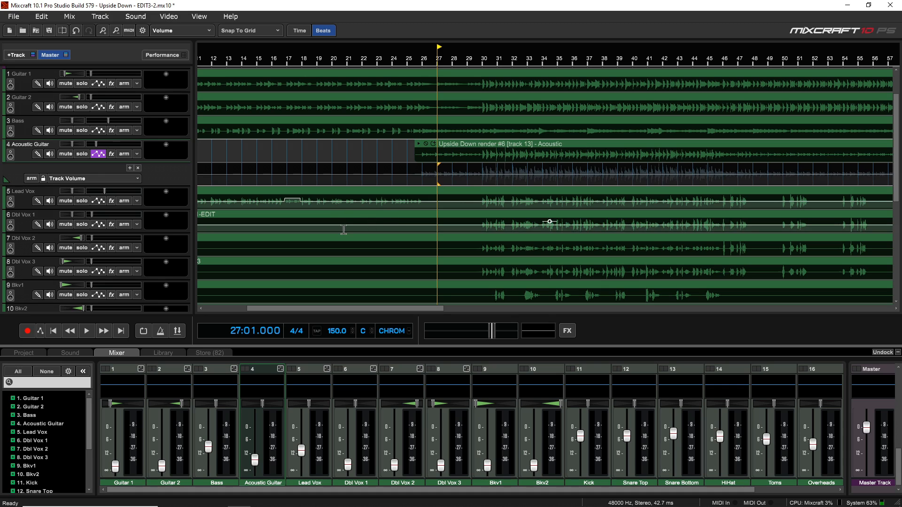
- Try moving the Acoustic Guitar fader and lock the track's Track Volume automation lane
left_click_drag(254, 459, 255, 458)
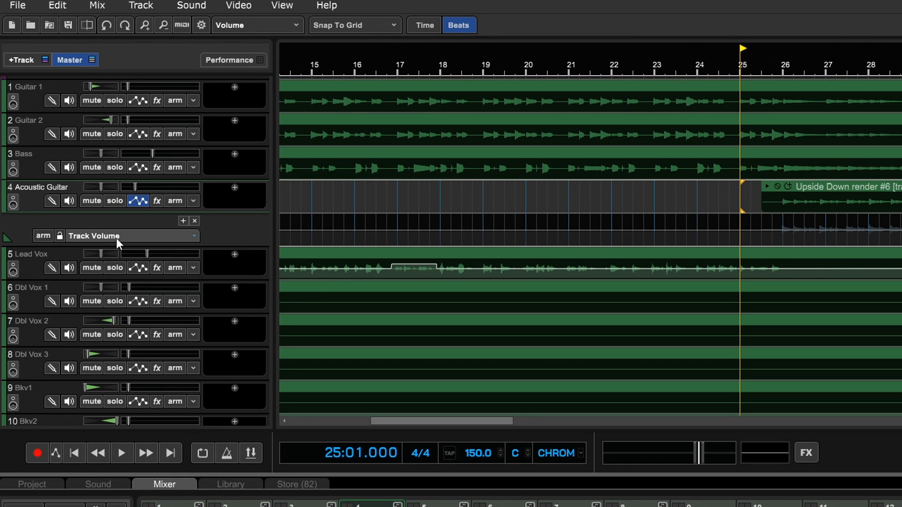
left_click(58, 235)
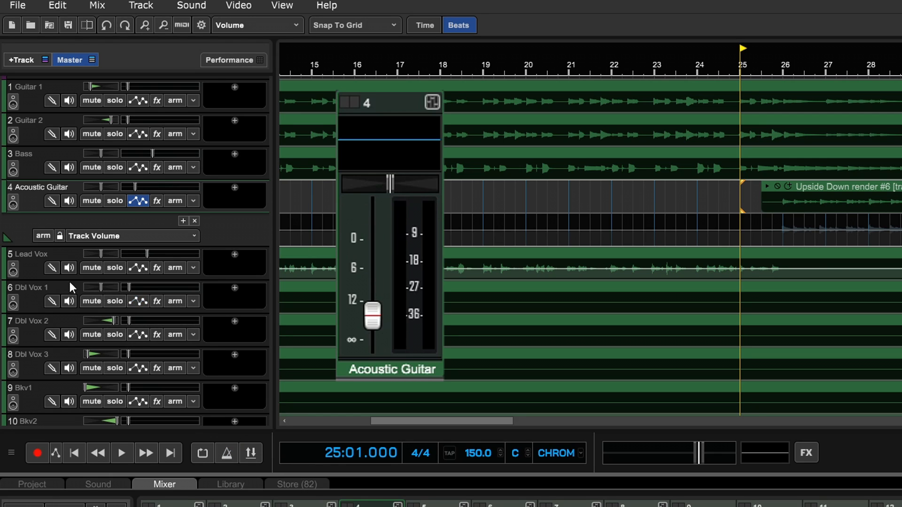
left_click(62, 235)
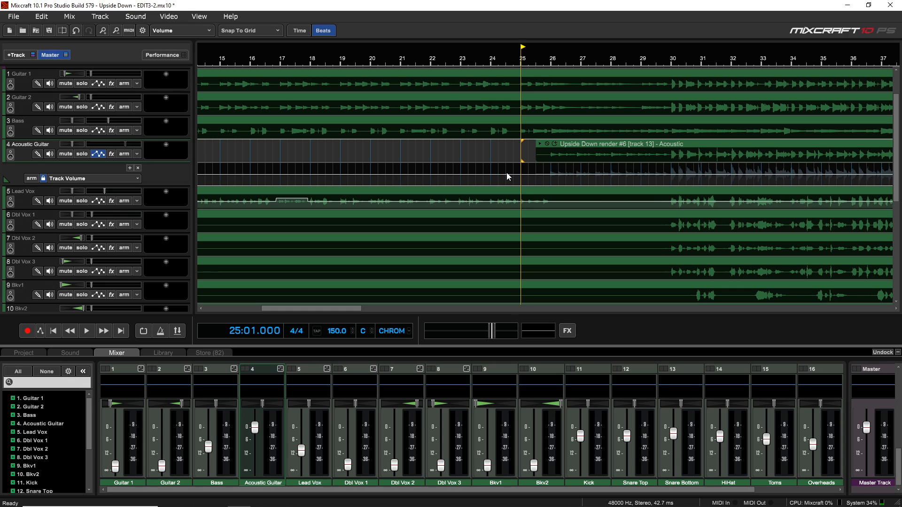
- Lower the locked Acoustic Guitar volume automation between bars 25 and 30 and check the fader position at bars 28, 23, 29 and 33
scroll(564, 170, "down", 1)
left_click_drag(565, 170, 596, 185)
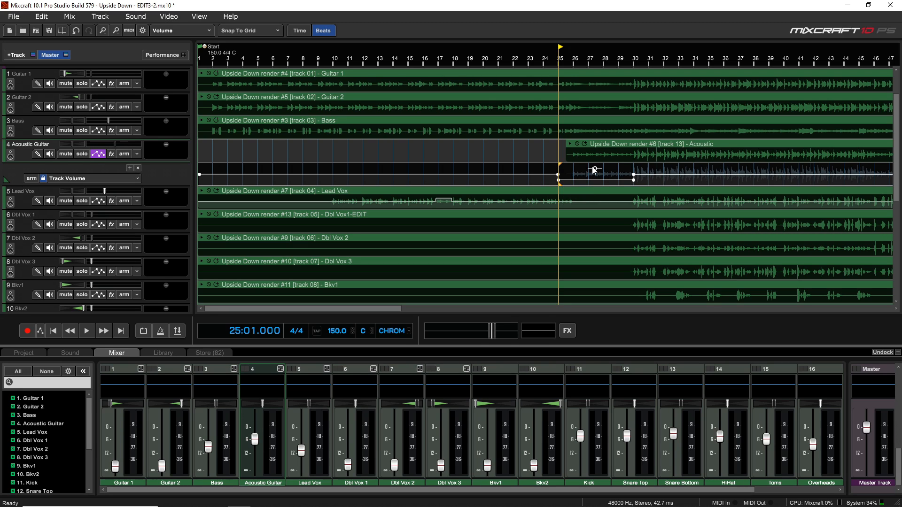
left_click(607, 179)
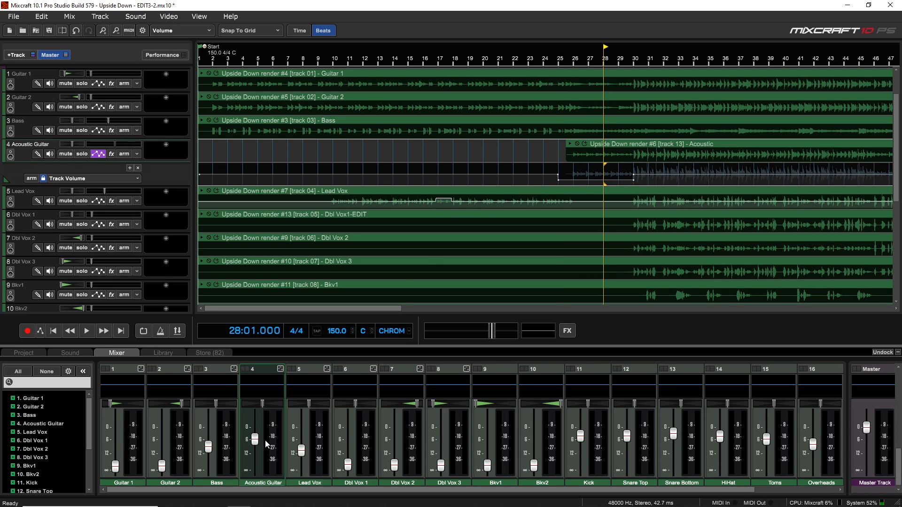
left_click(529, 171)
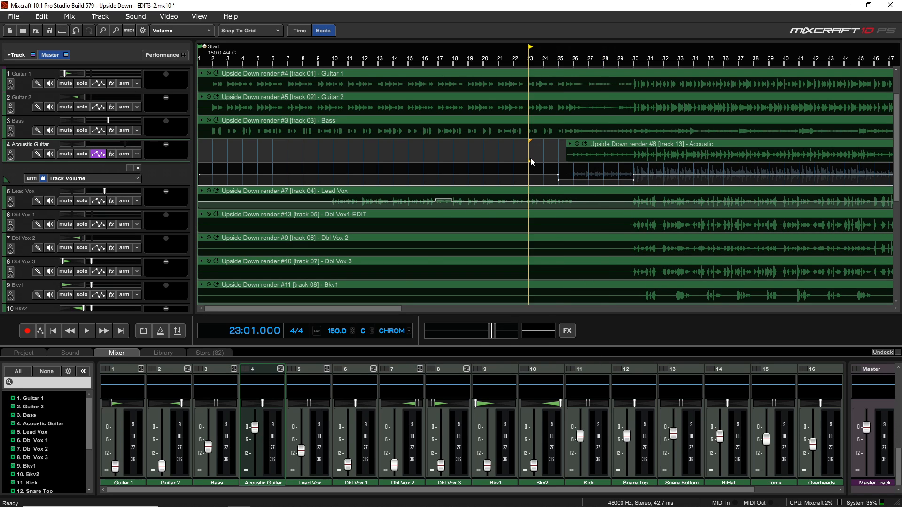
left_click(614, 179)
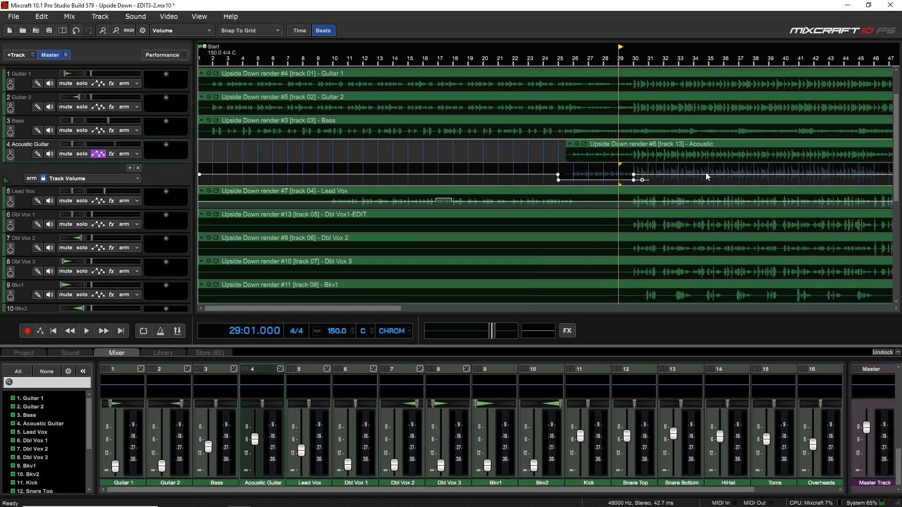
left_click(682, 173)
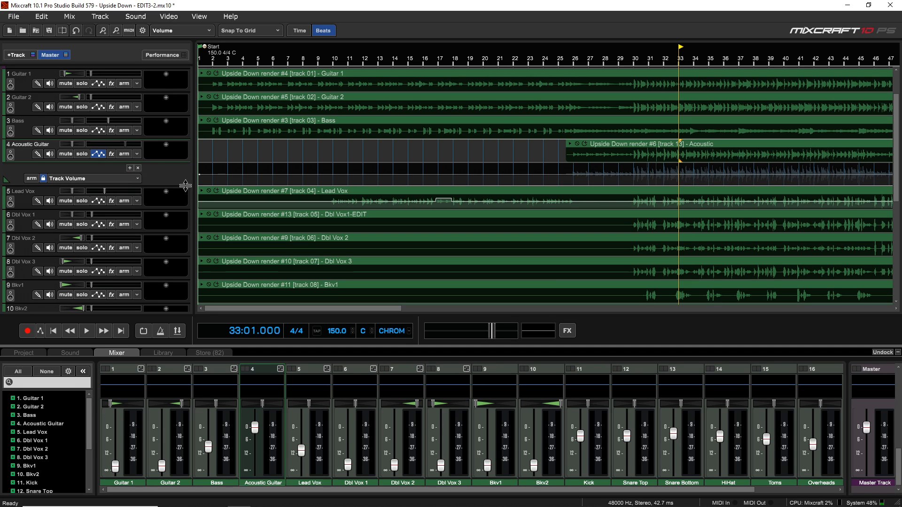
- Lower the whole Acoustic Guitar Track Volume automation line, enlarging the track's lanes to fine-tune its level
left_click_drag(208, 179, 208, 189)
left_click(244, 163)
left_click(211, 166)
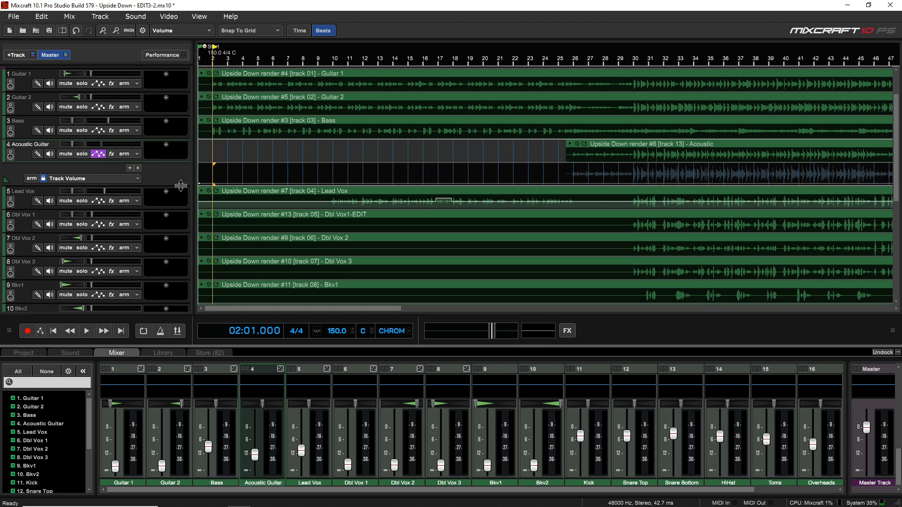
left_click_drag(181, 186, 185, 274)
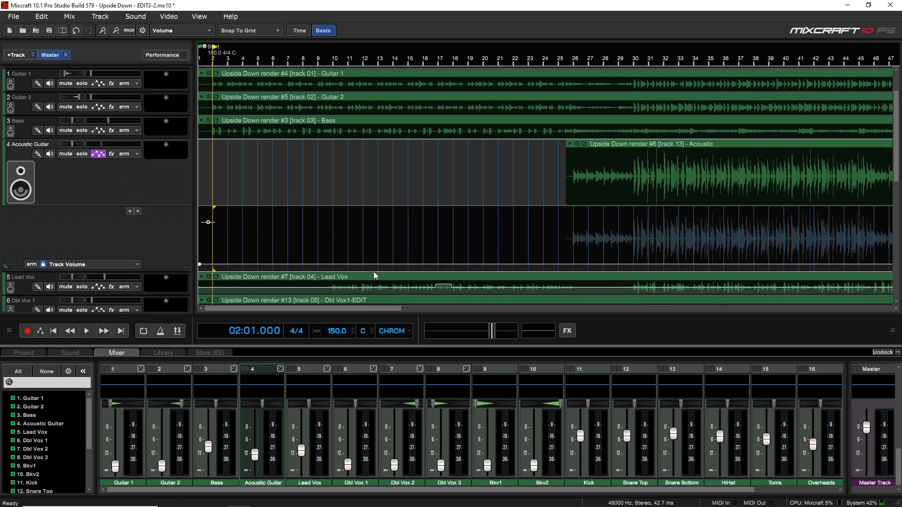
left_click_drag(208, 222, 208, 231)
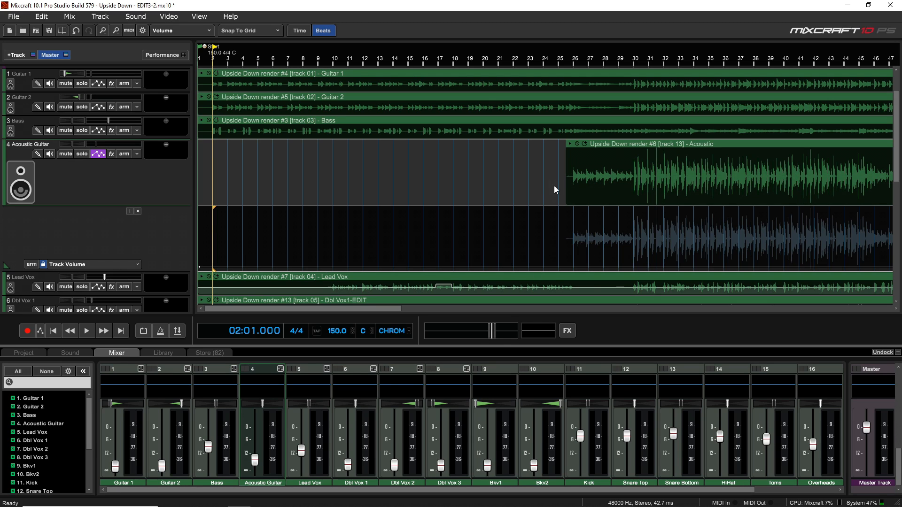
- Add a Track Volume automation section on Acoustic Guitar from bar 25 to bar 30 and raise it above the base line
left_click(573, 241)
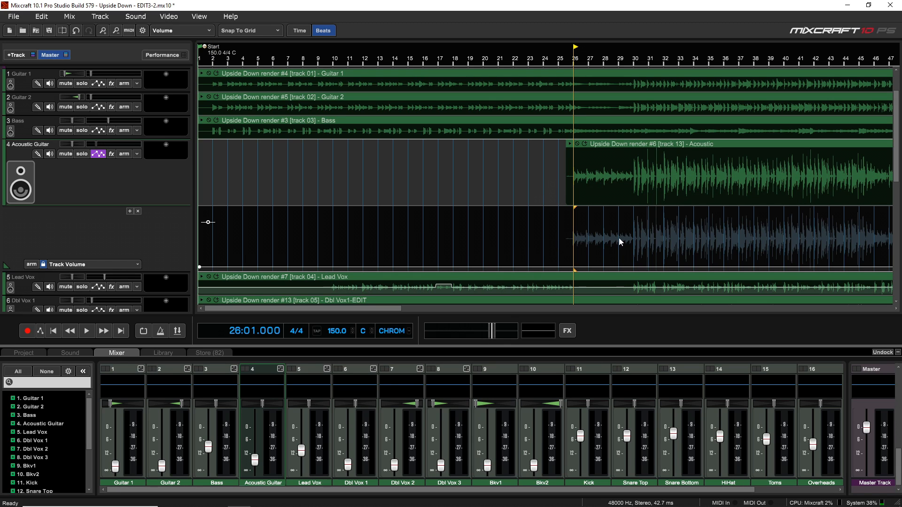
left_click_drag(560, 238, 636, 244)
left_click_drag(595, 222, 595, 212)
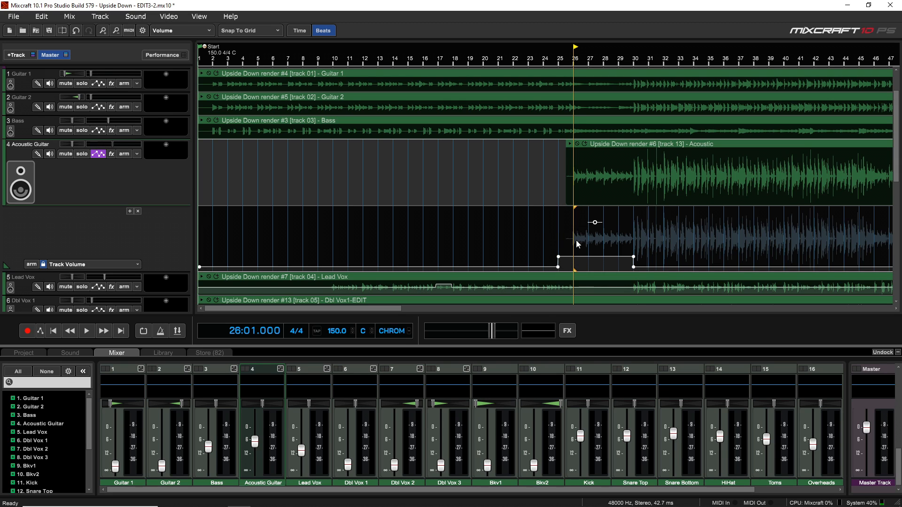
- Play the song from bar 25 to hear the raised Acoustic Guitar section, stop playback, and undo that automation section
left_click(559, 239)
key("space")
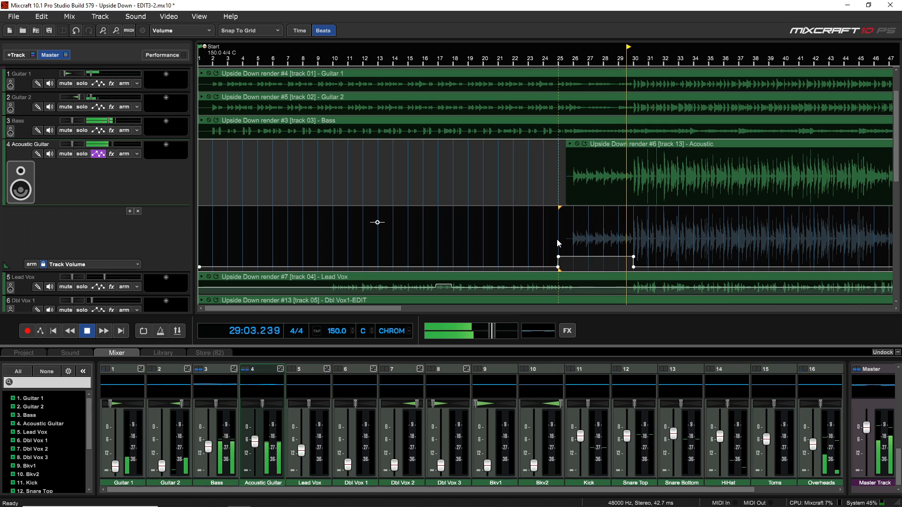
key("space")
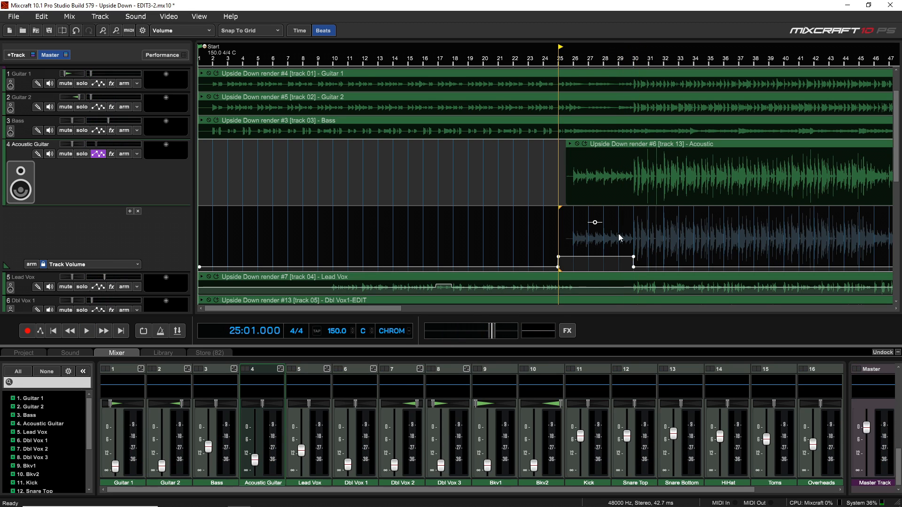
key("ctrl+z")
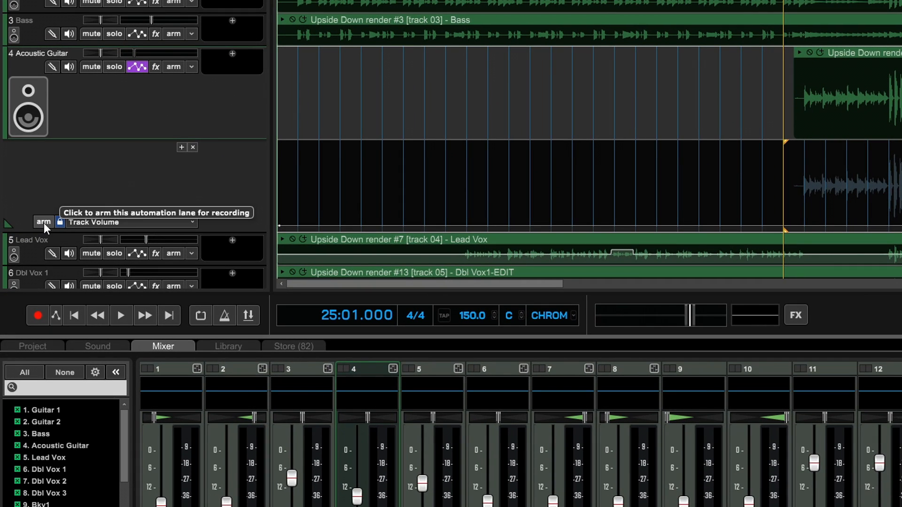
- Arm the Acoustic Guitar Track Volume lane for recording and set the project automation recording mode to Touch
left_click(44, 222)
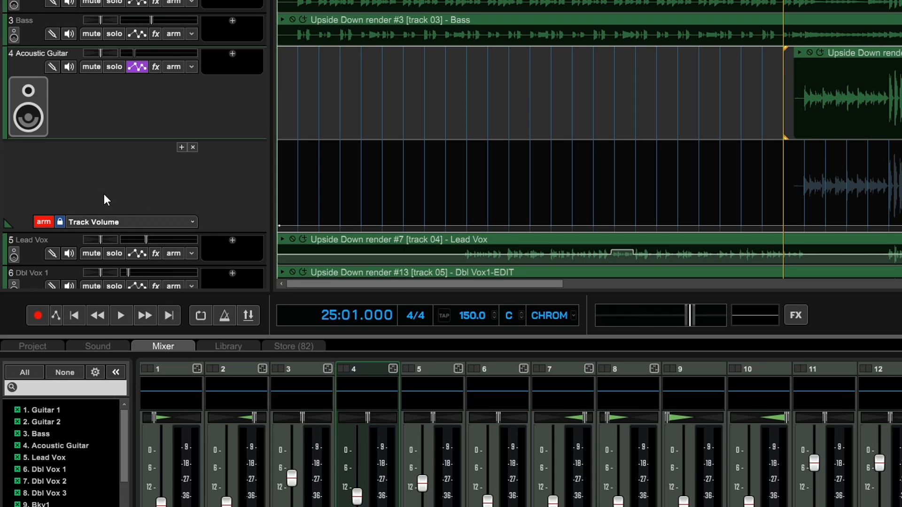
left_click(55, 312)
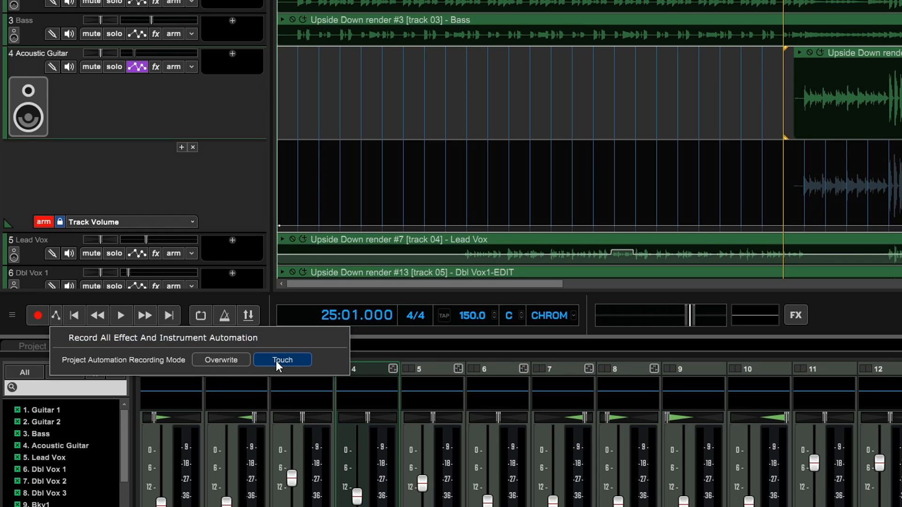
left_click(285, 359)
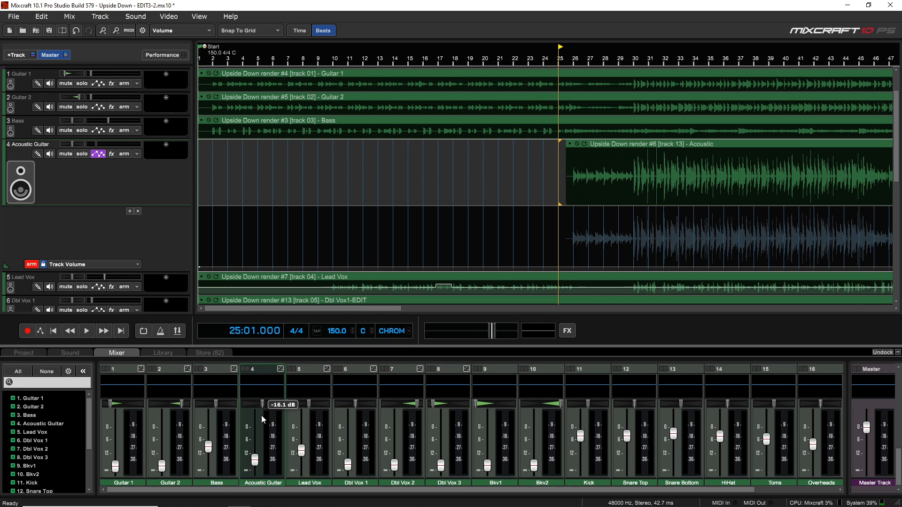
- Record Acoustic Guitar fader moves from bar 25, raising the level after bar 26 and lowering it between bars 30 and 31
left_click_drag(256, 461, 256, 459)
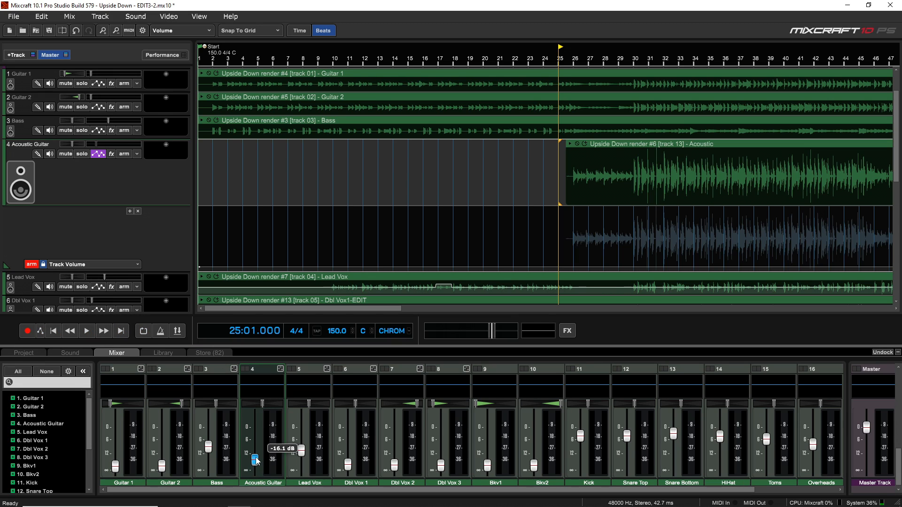
left_click(29, 333)
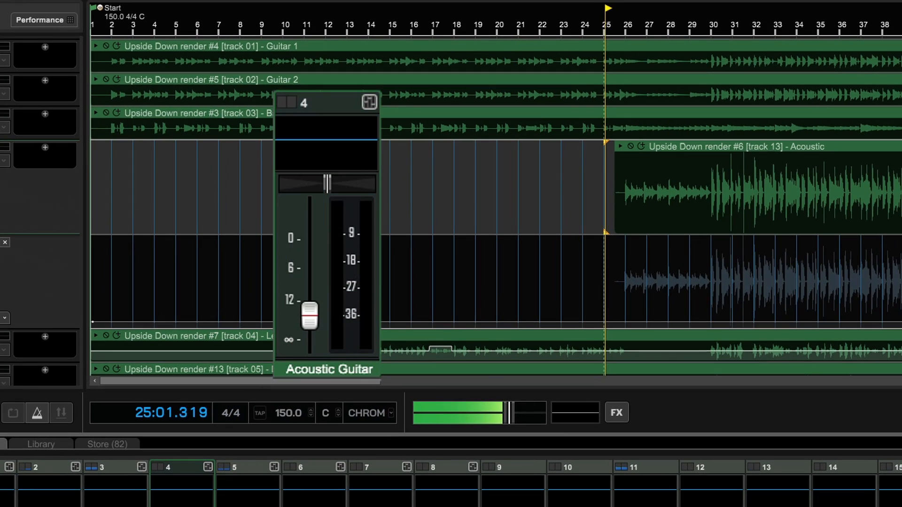
mouse_move(311, 307)
left_mouse_down()
mouse_move(312, 259)
mouse_move(311, 314)
left_mouse_up()
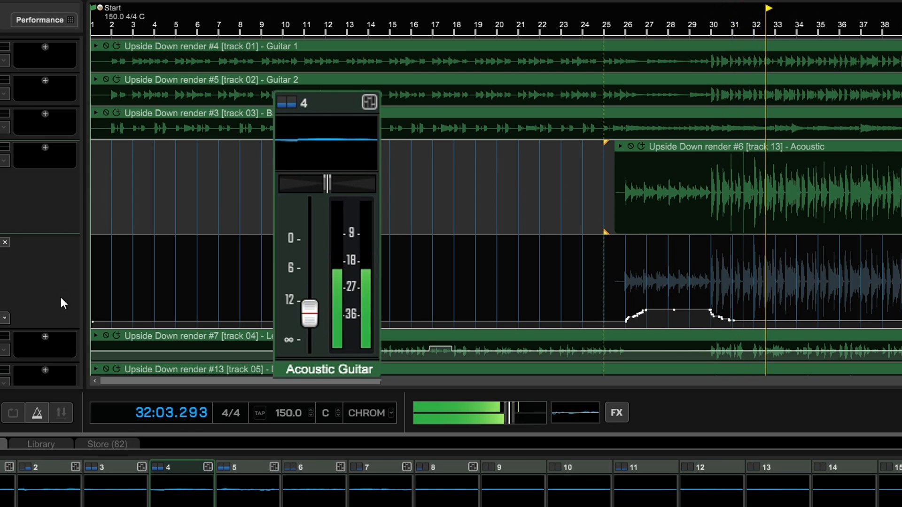
key("space")
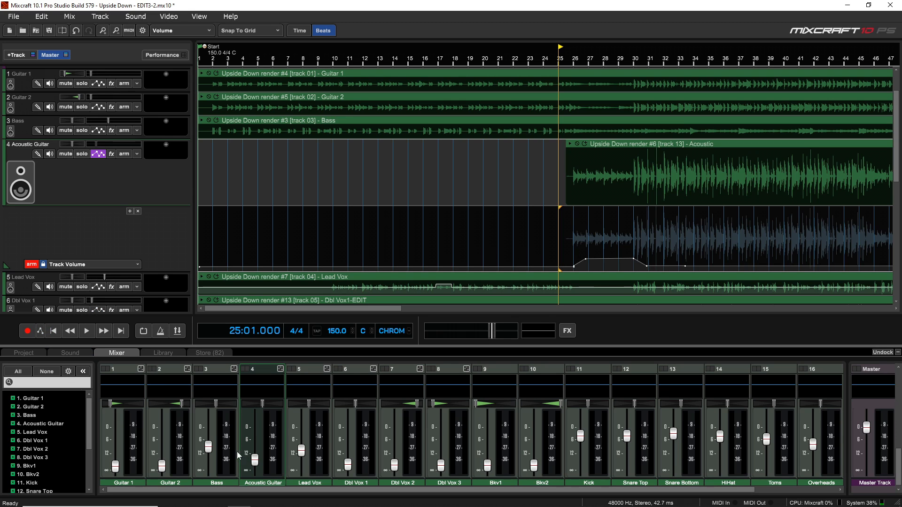
- Record a second Touch mode pass from bar 25 without moving the Acoustic Guitar fader
left_click(27, 332)
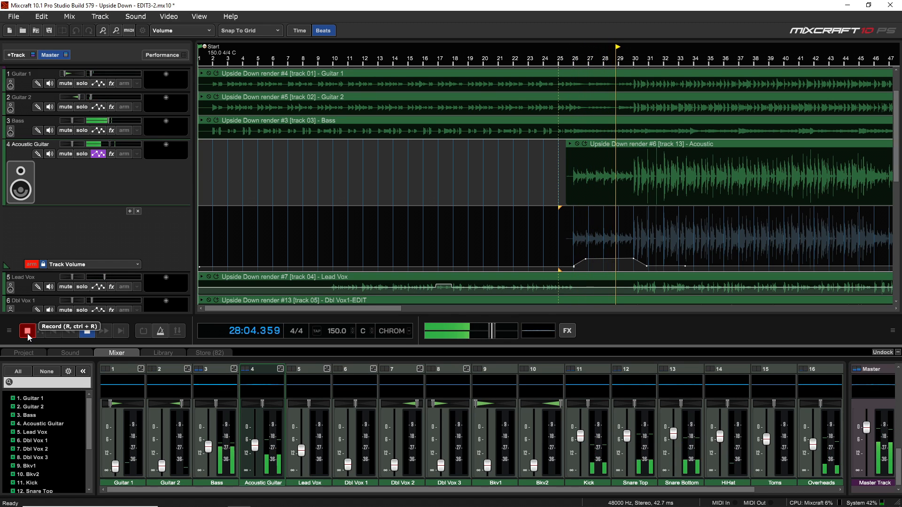
left_click(27, 334)
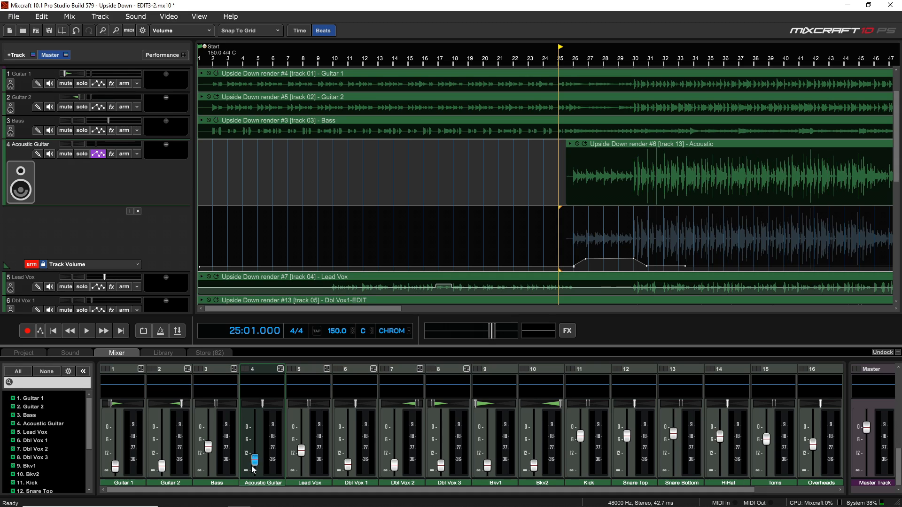
- Set the automation recording mode to Overwrite and record from bar 25 past bar 30 without moving the Acoustic Guitar fader
mouse_move(253, 460)
left_click(40, 331)
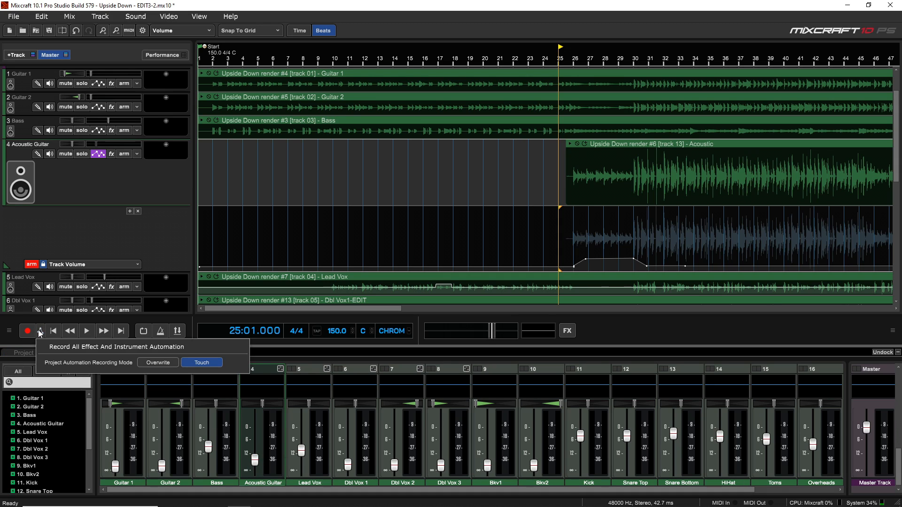
left_click(171, 363)
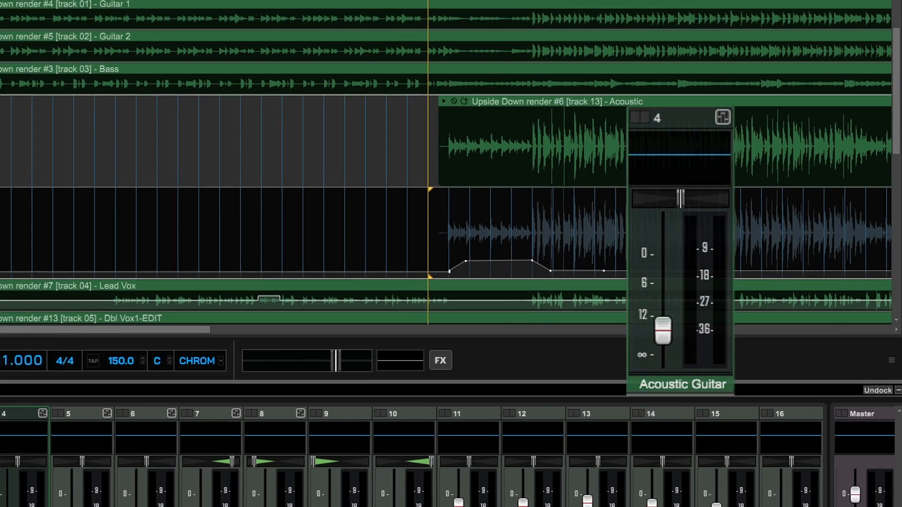
key("space")
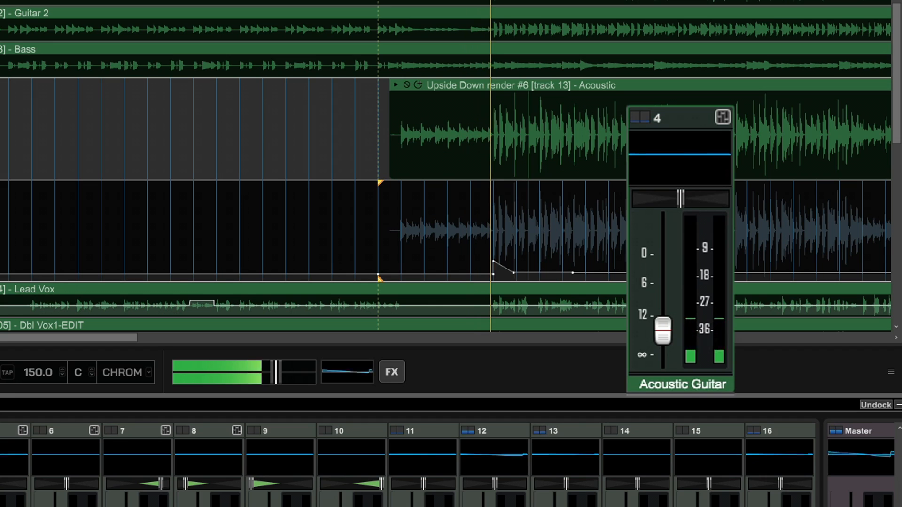
key("space")
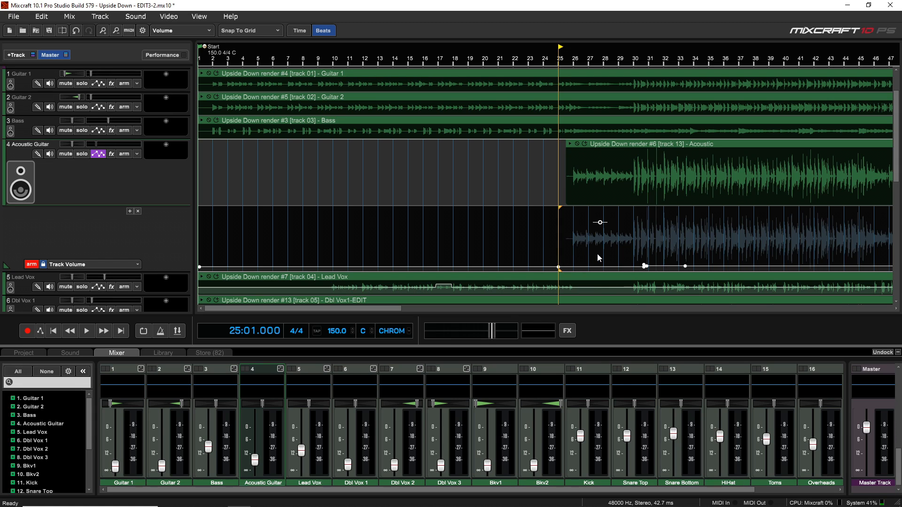
- Record Acoustic Guitar volume automation from bar 24 to bar 32, raising the fader between bars 25 and 26, and disarm the Track Volume lane
left_click(547, 265)
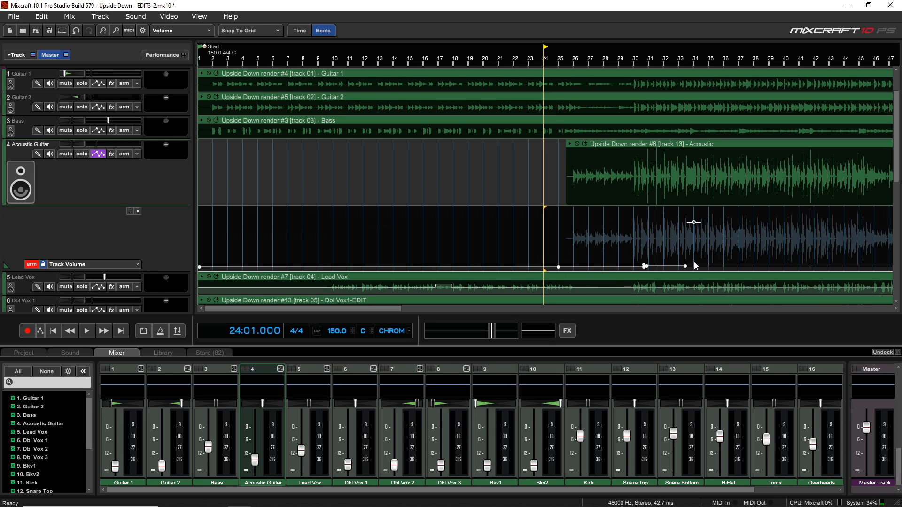
left_click(31, 334)
left_click_drag(256, 461, 256, 452)
left_click_drag(190, 506, 196, 491)
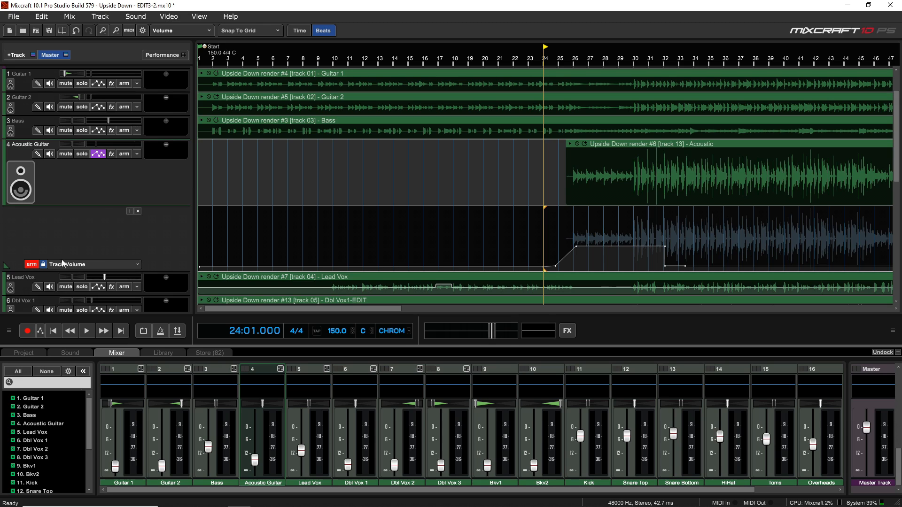
left_click(33, 265)
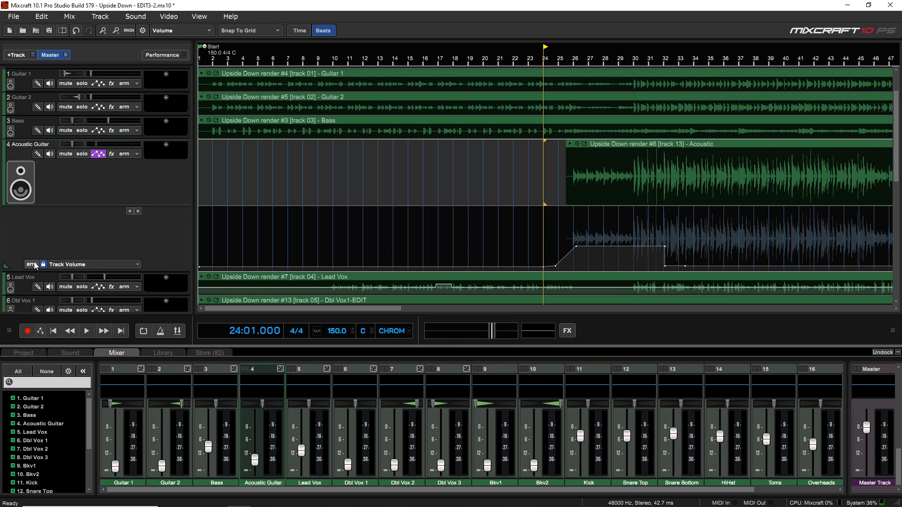